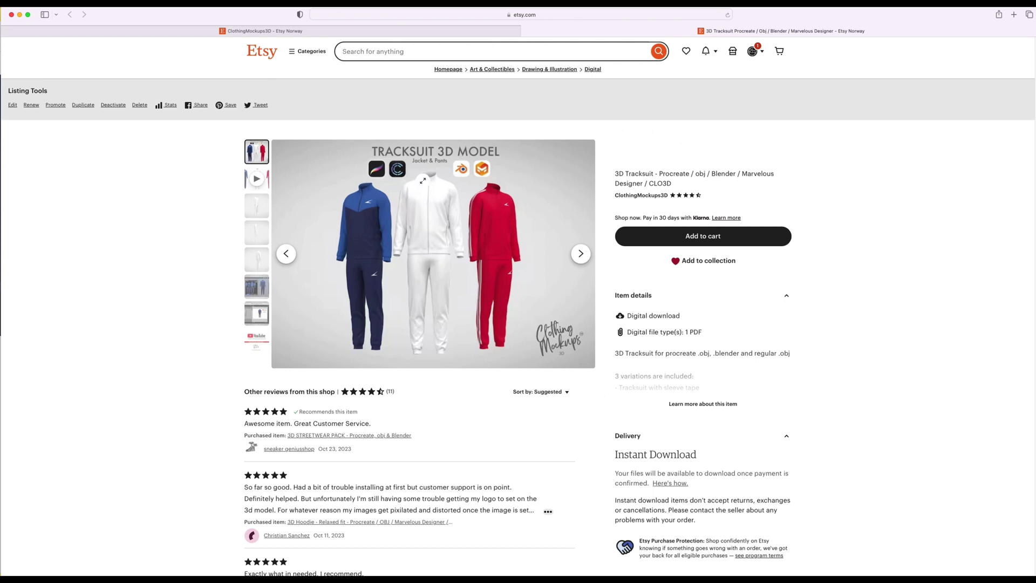
- In Chrome, open the blender.org download page for Blender 3.6.5 LTS, macOS Intel (264MB)
mouse_move(739, 572)
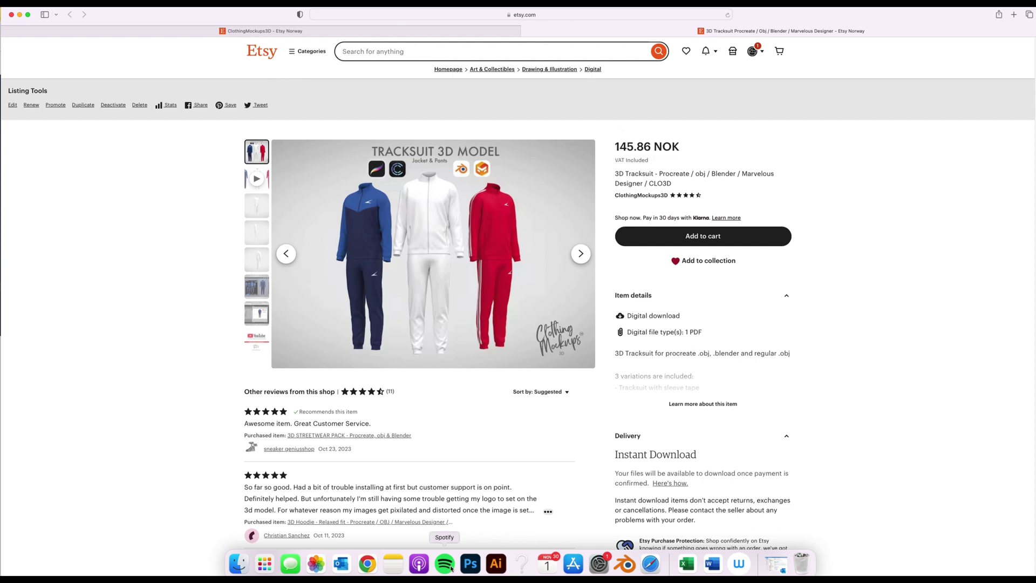
click(371, 561)
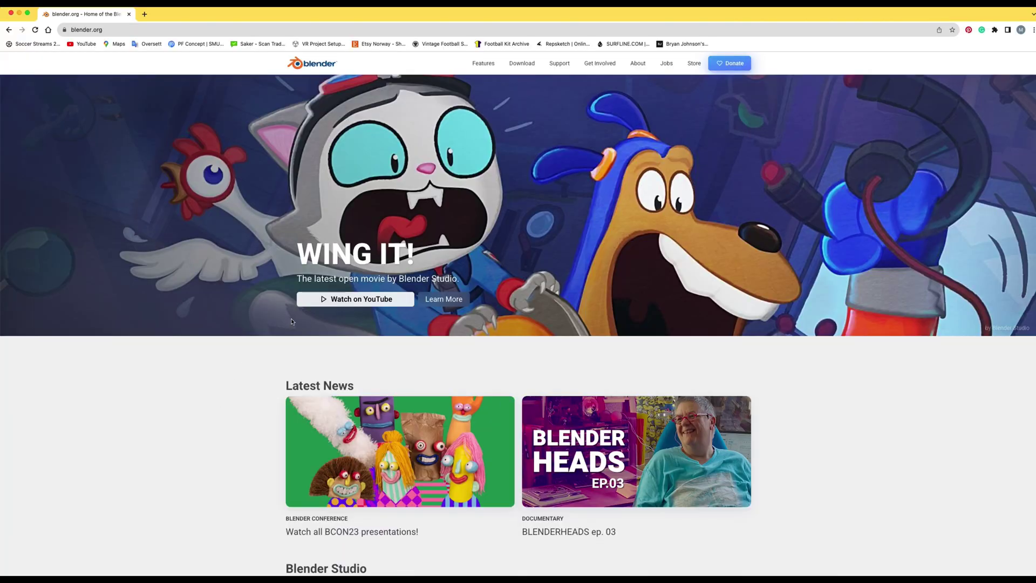
click(521, 65)
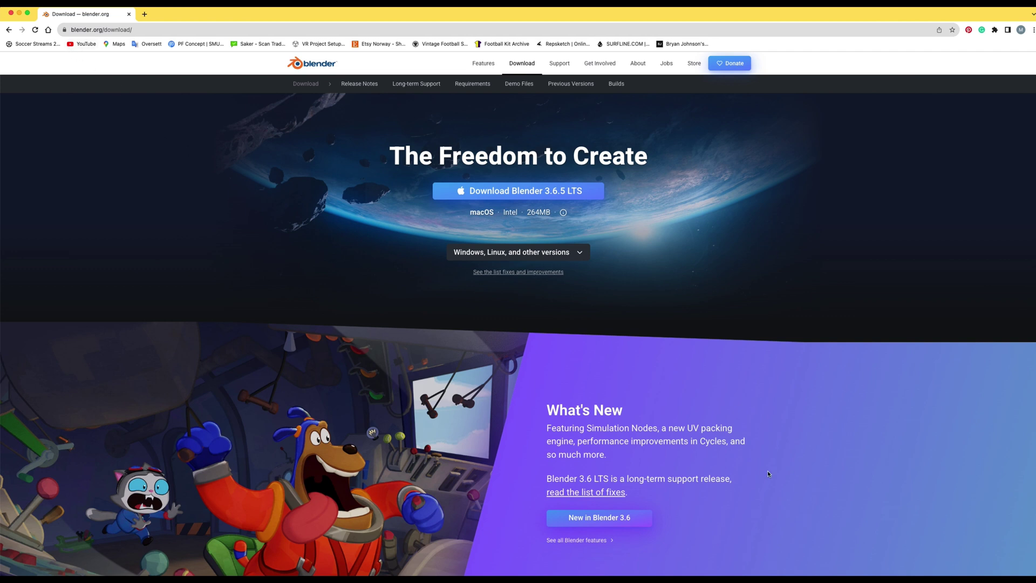
- Launch Blender and drop Red_Tracksuit_Studio_Setup.blend from its Finder folder into the viewport
mouse_move(723, 564)
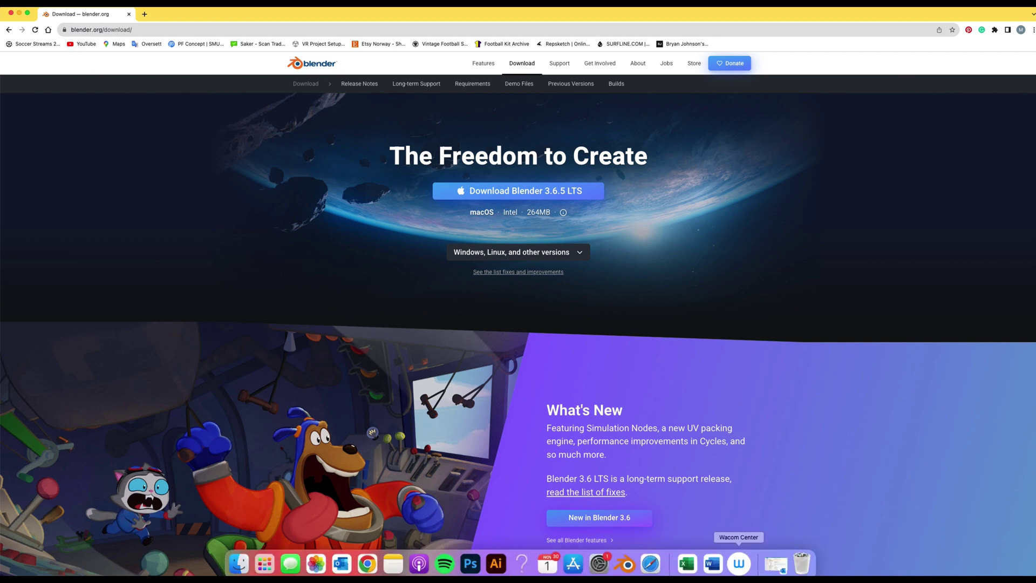
click(627, 563)
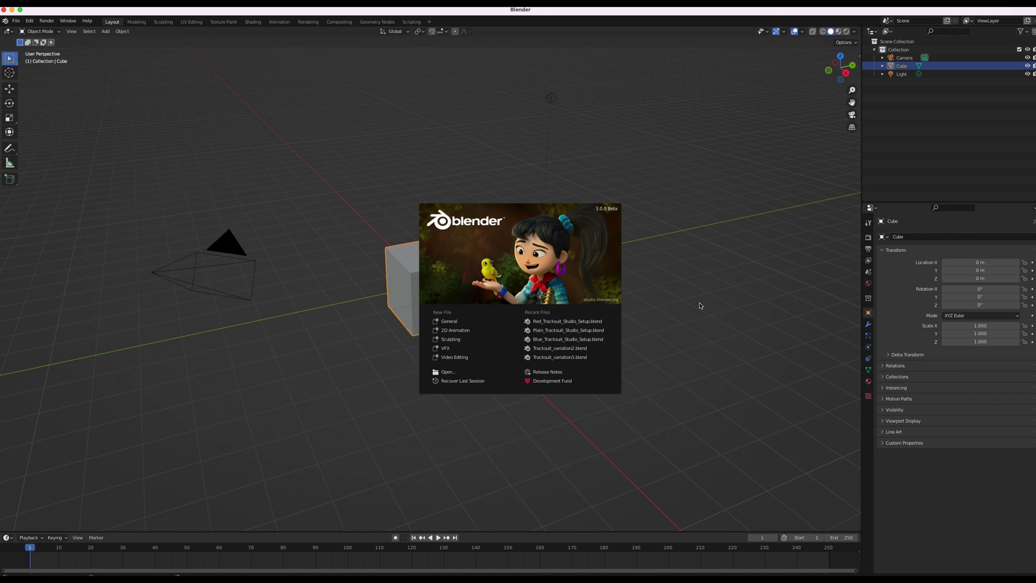
mouse_move(341, 564)
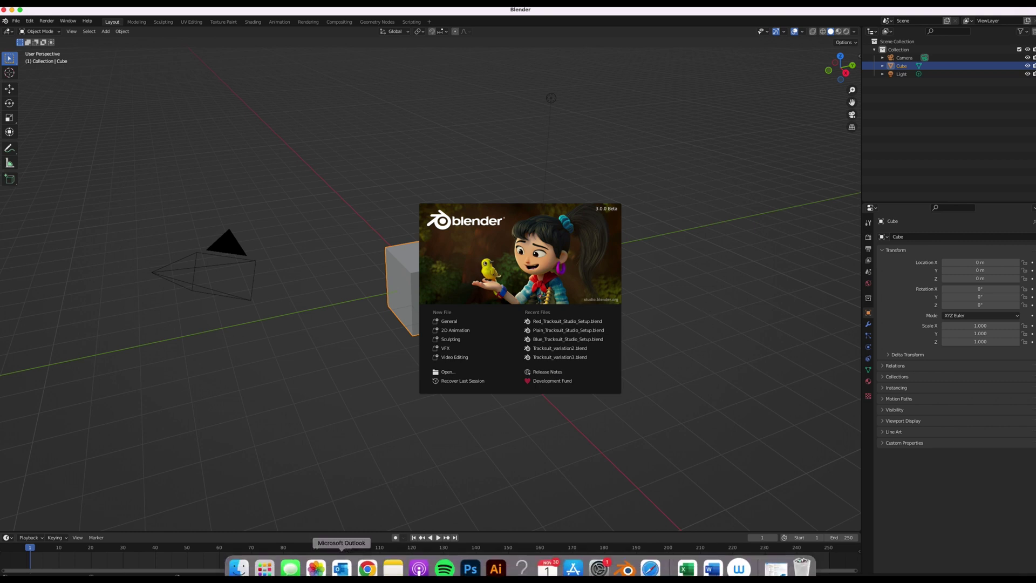
click(240, 564)
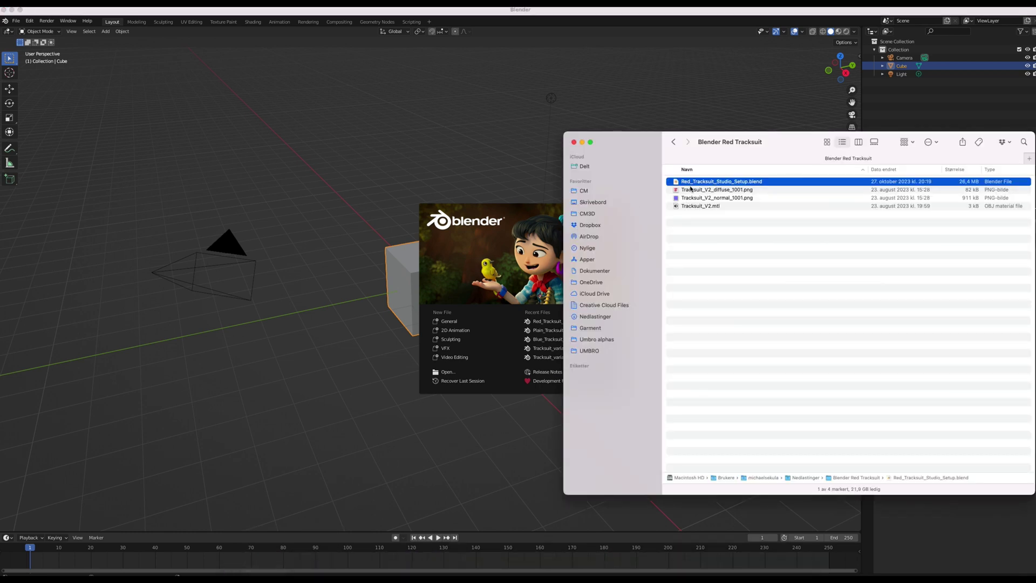
drag(687, 182, 445, 174)
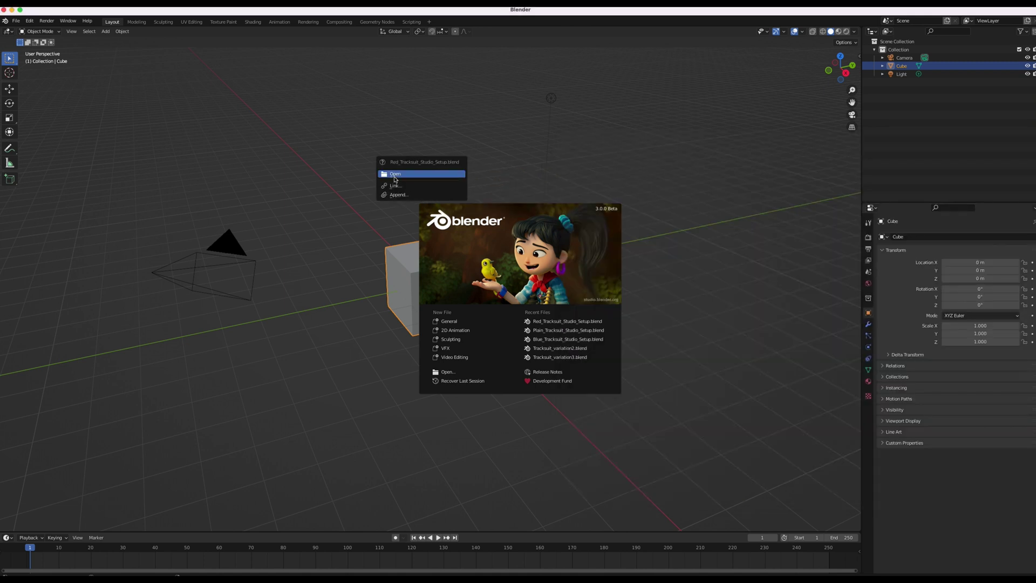
click(393, 176)
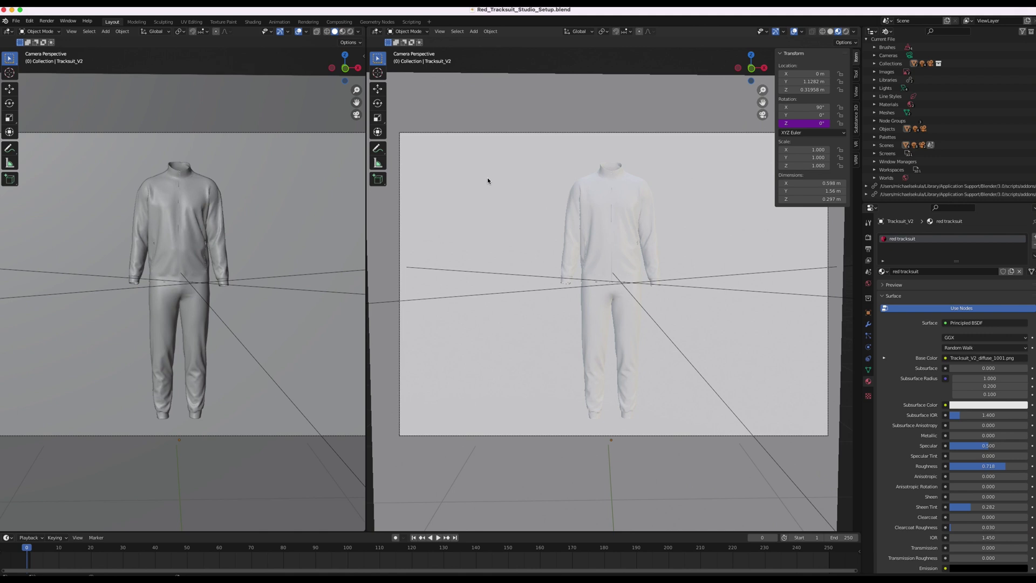
click(513, 169)
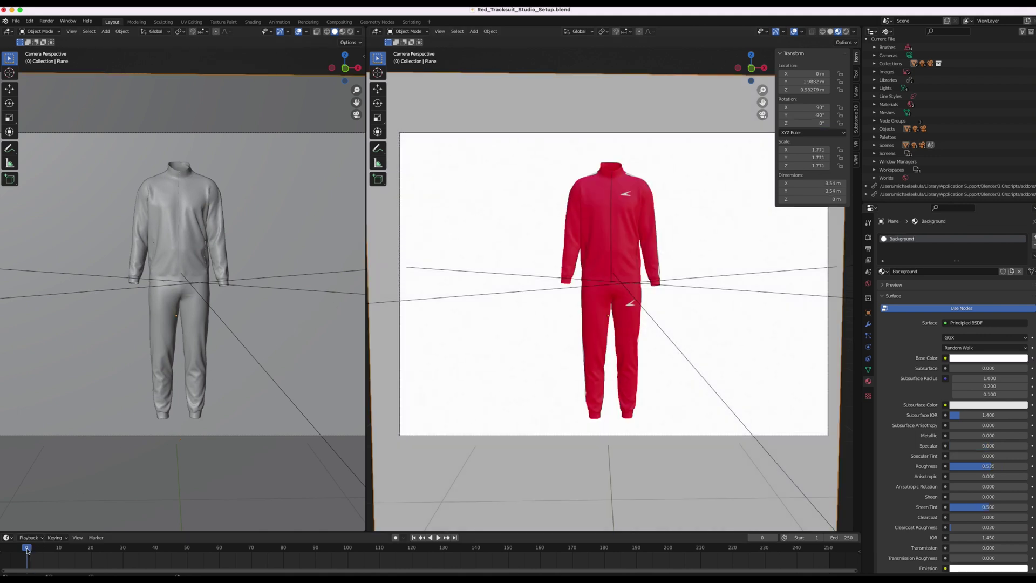
drag(28, 549, 744, 557)
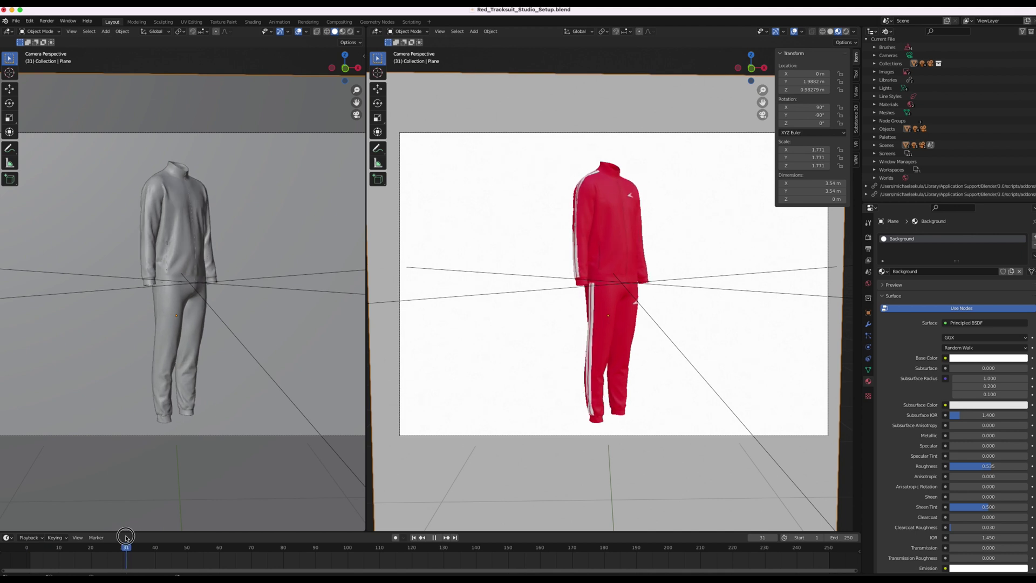
drag(124, 537, 475, 548)
key(Escape)
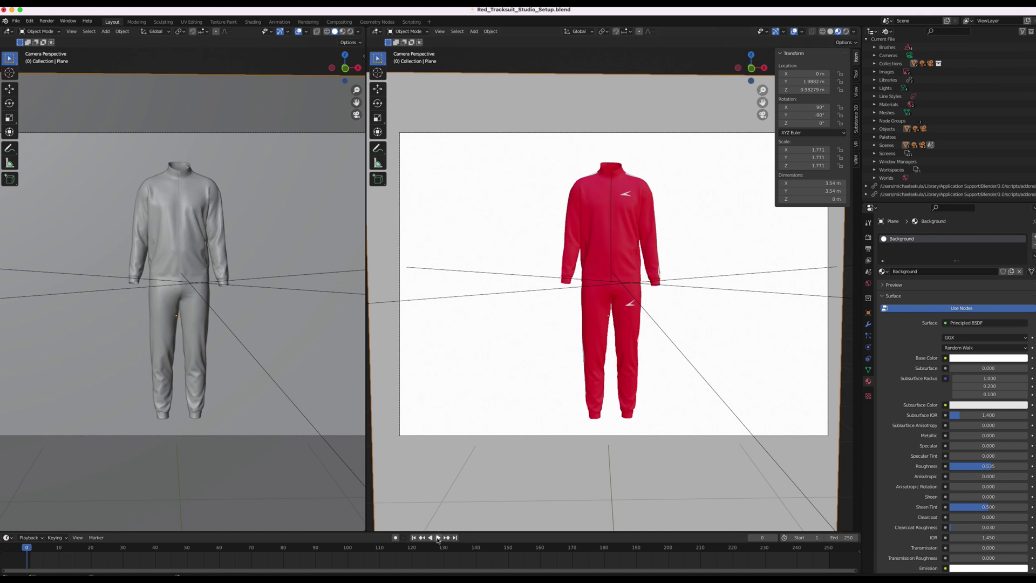
click(437, 537)
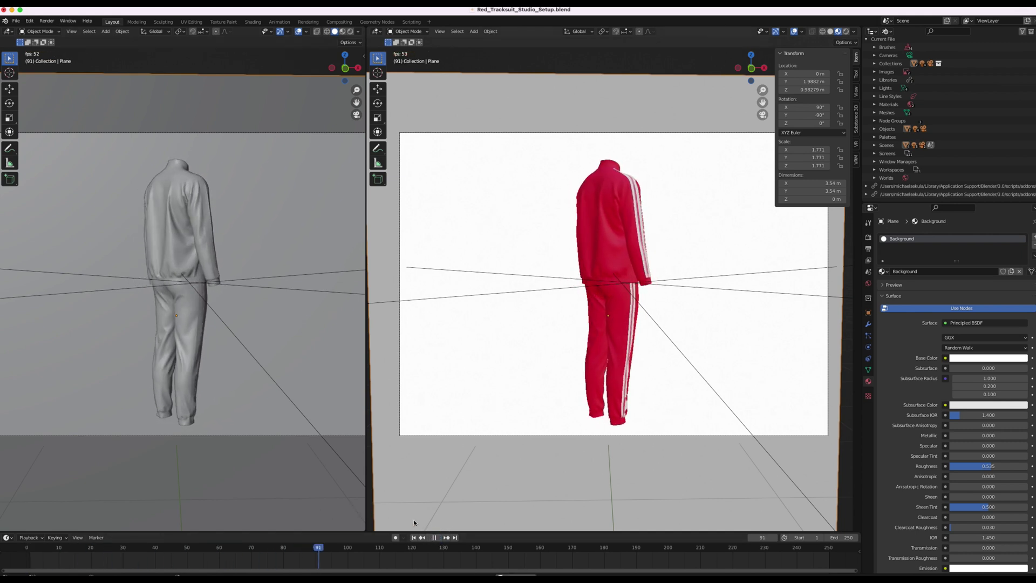
key(space)
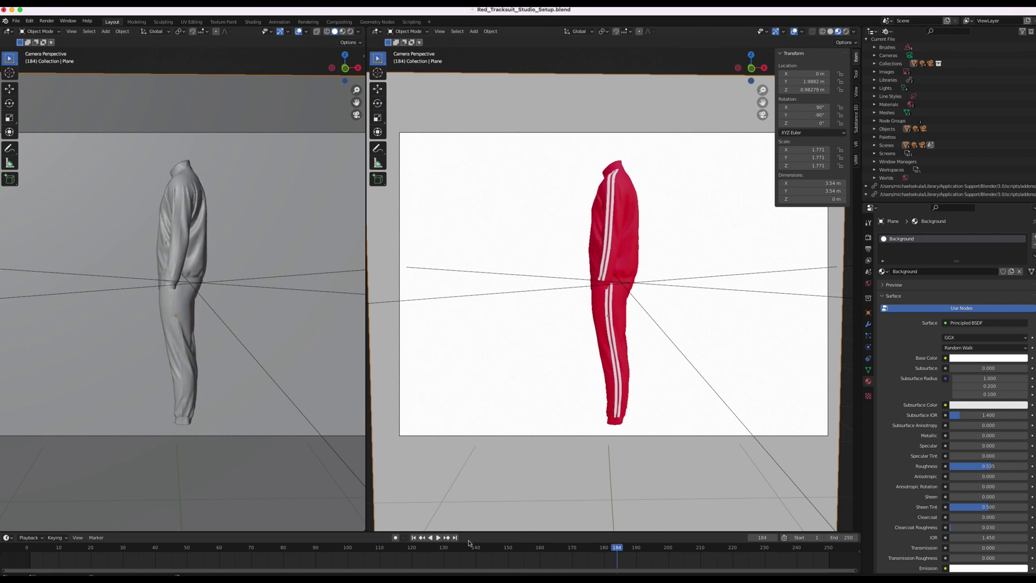
key(space)
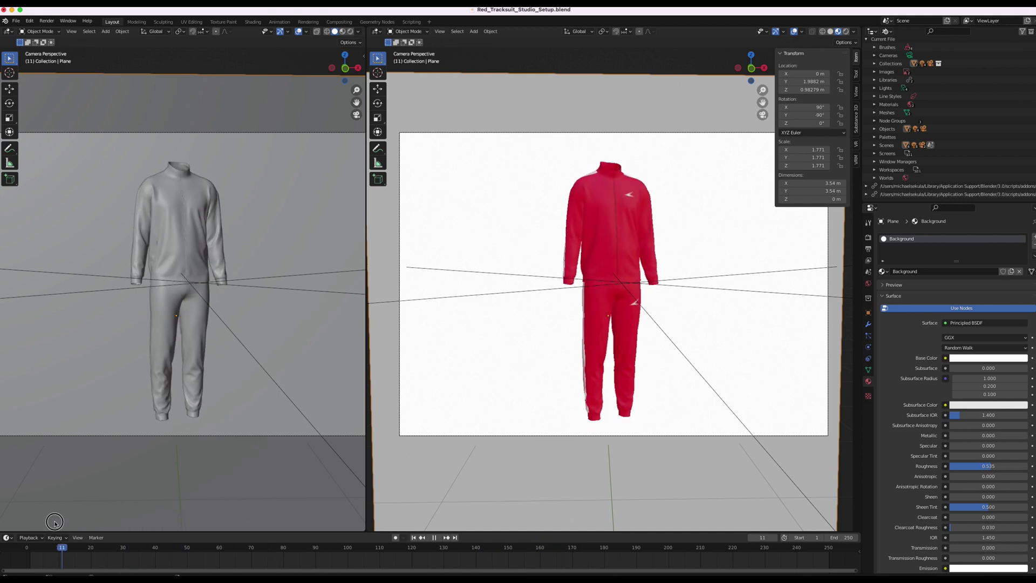
key(Escape)
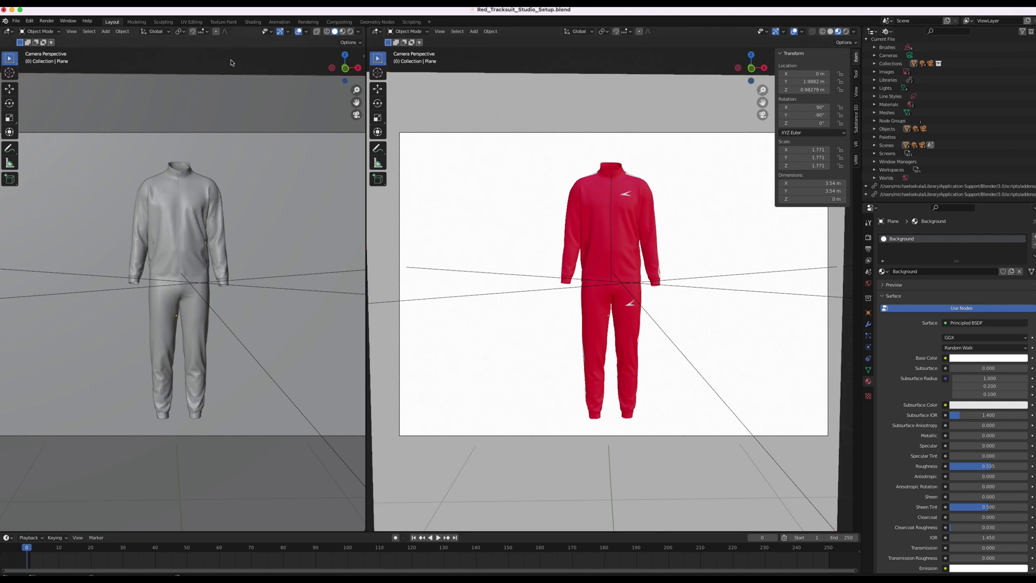
- In the UV Editing workspace, put Tracksuit_V2 into Edit Mode with all its geometry deselected
click(188, 22)
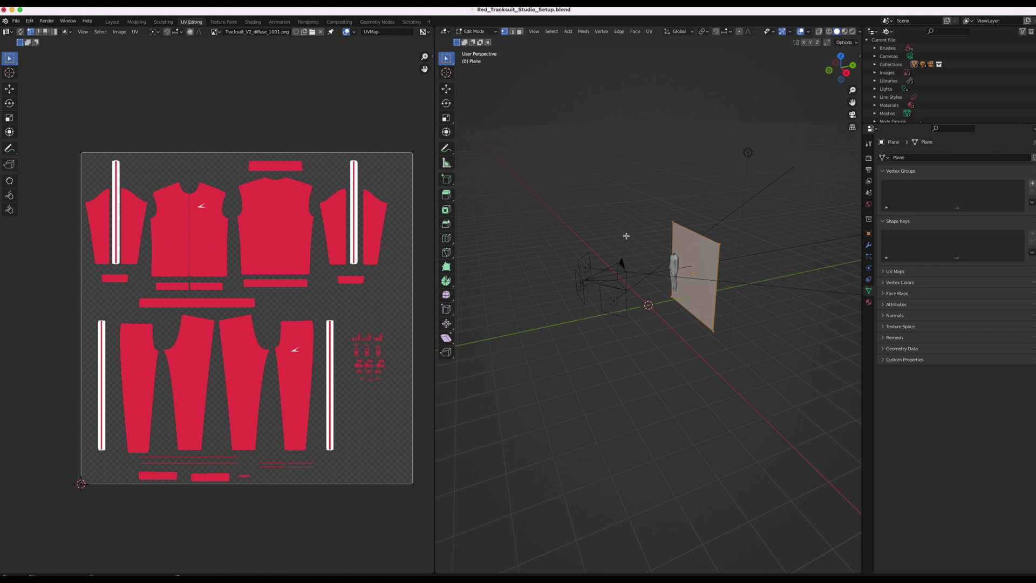
click(625, 235)
key(Tab)
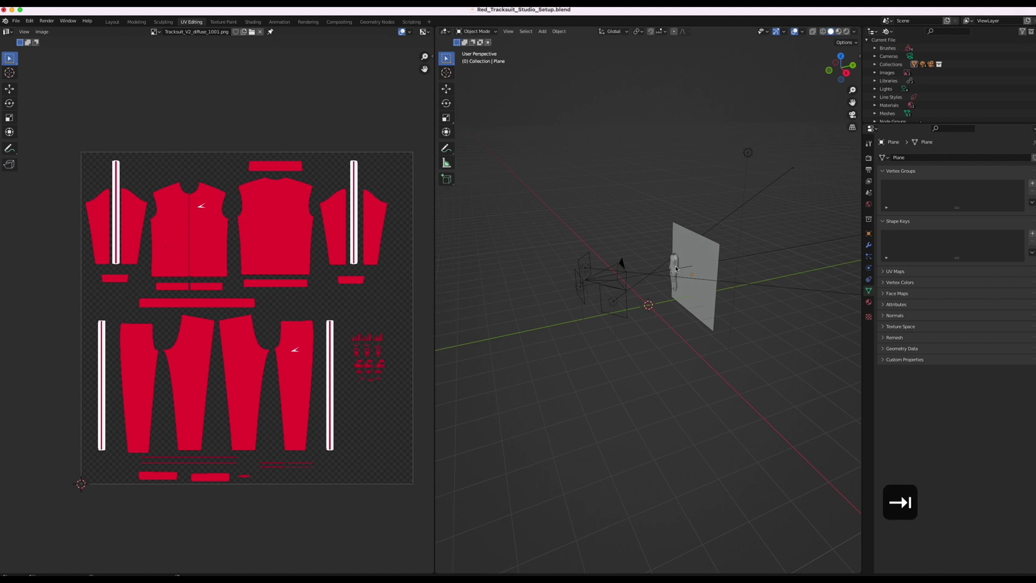
click(673, 267)
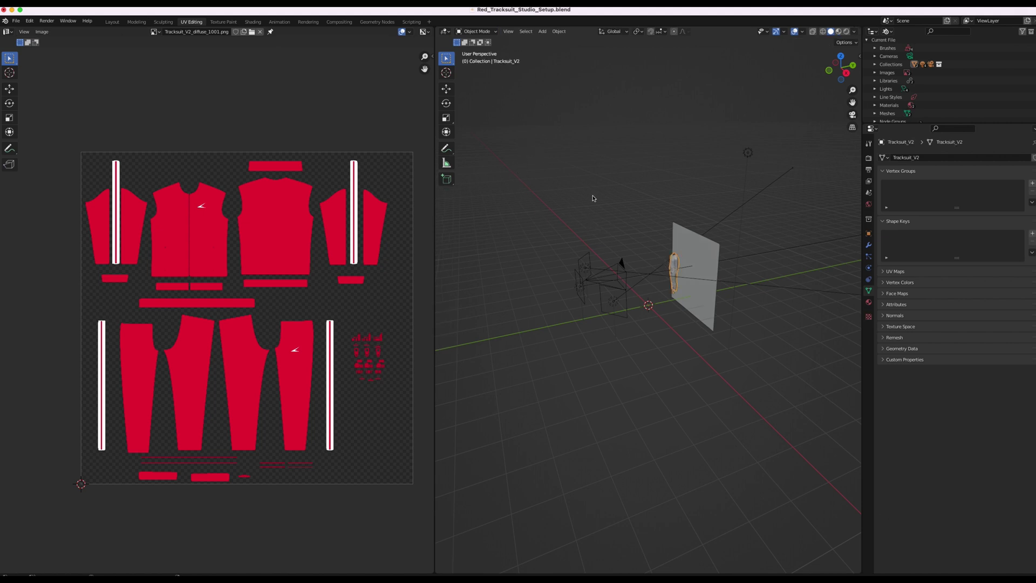
key(Tab)
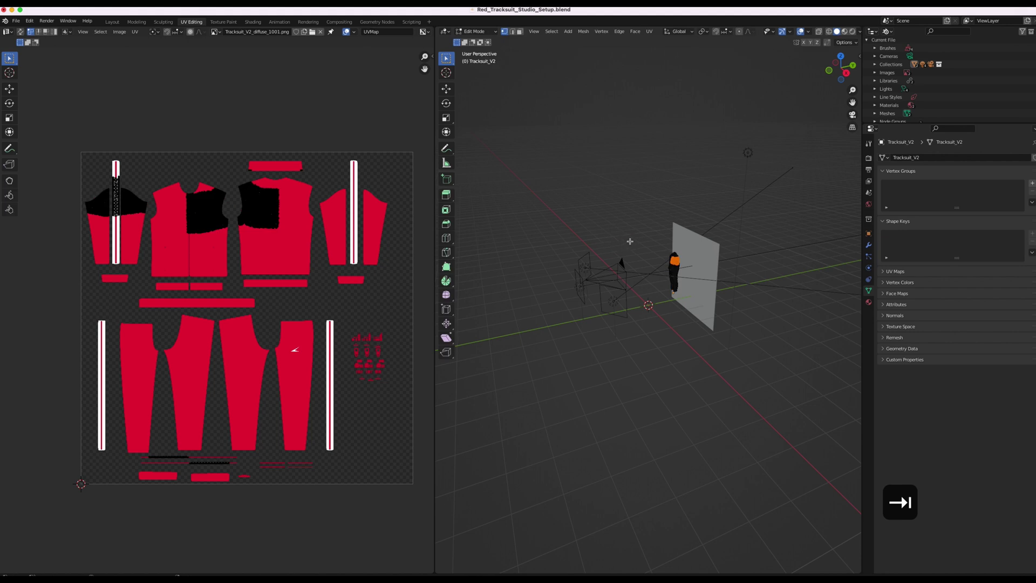
key(a)
key(a)
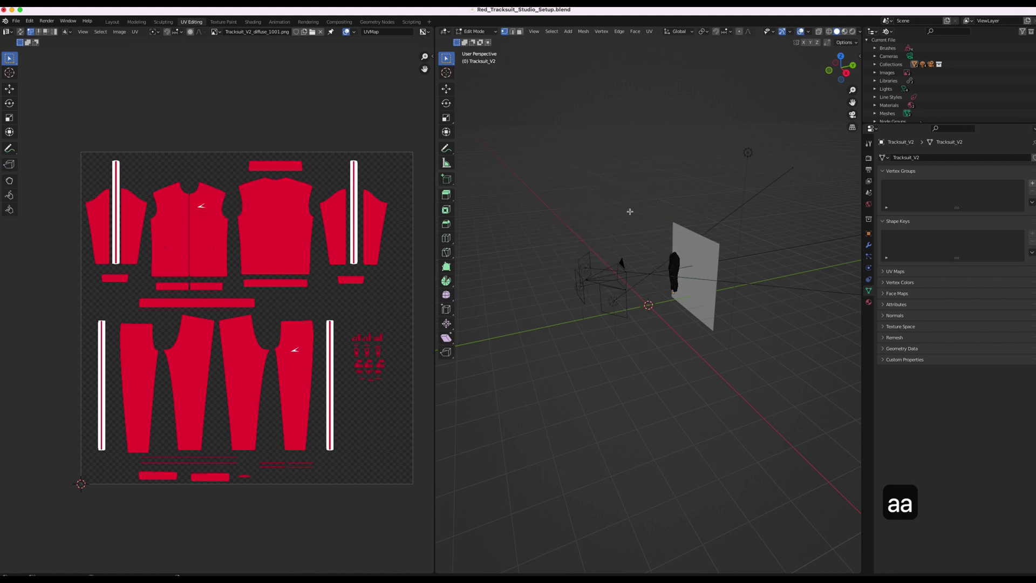
key(a)
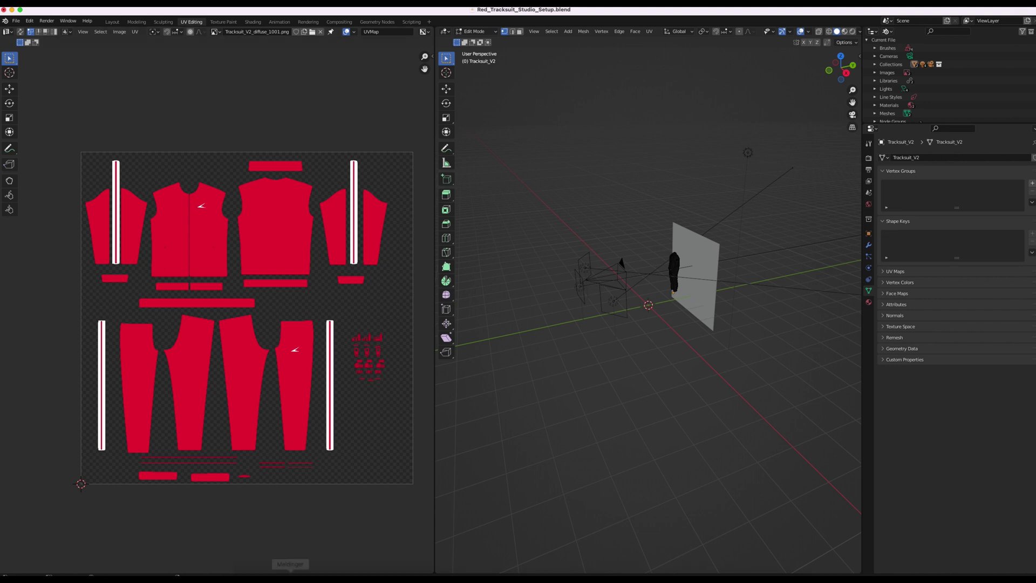
- Drag Tracksuit_V2_diffuse_1001.png from its Finder folder onto Photoshop to open it
click(239, 563)
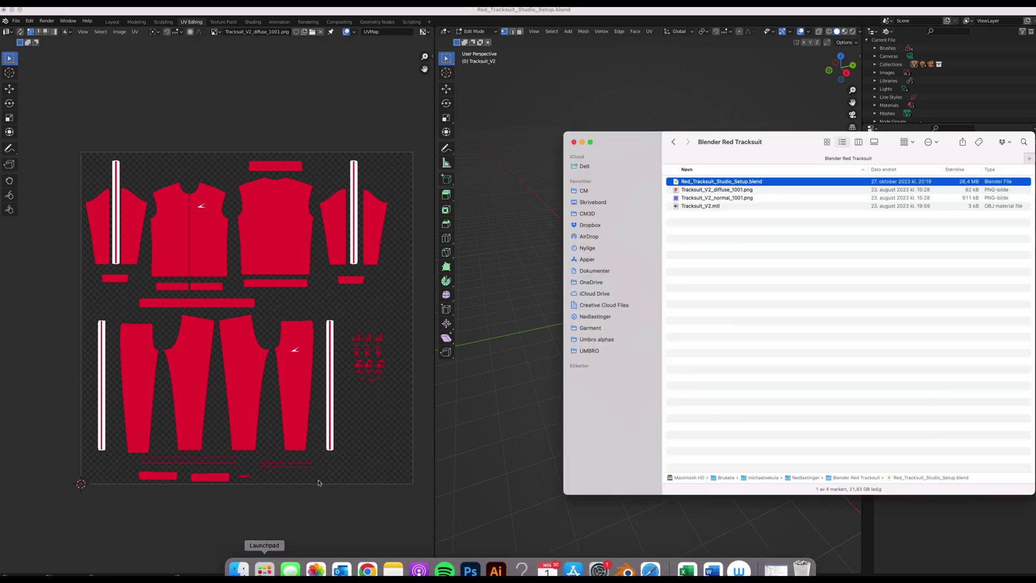
click(692, 191)
drag(688, 193, 469, 563)
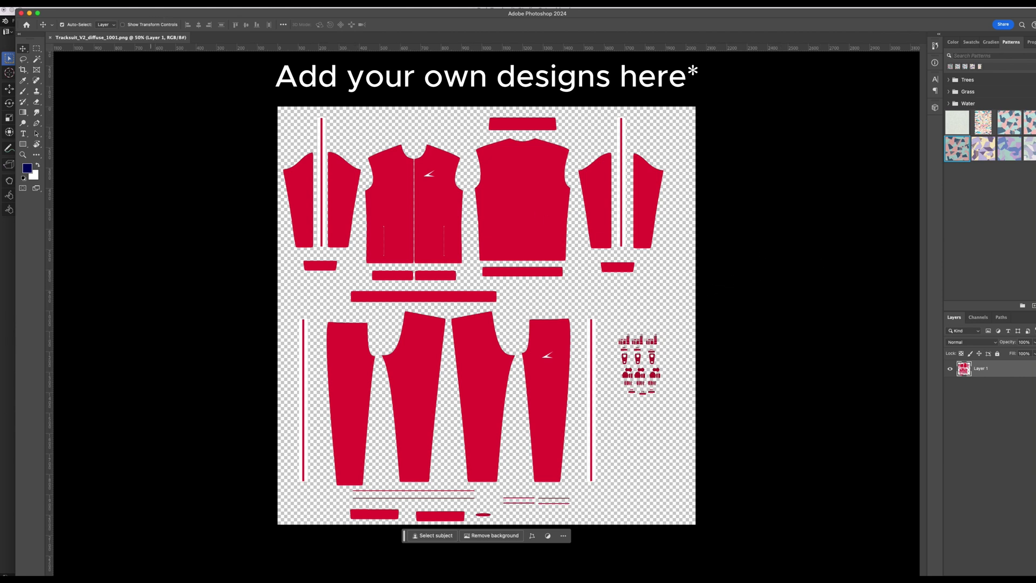
- Use Replace Color to swap the sampled red panels for a darkened navy blue
click(113, 3)
mouse_move(151, 21)
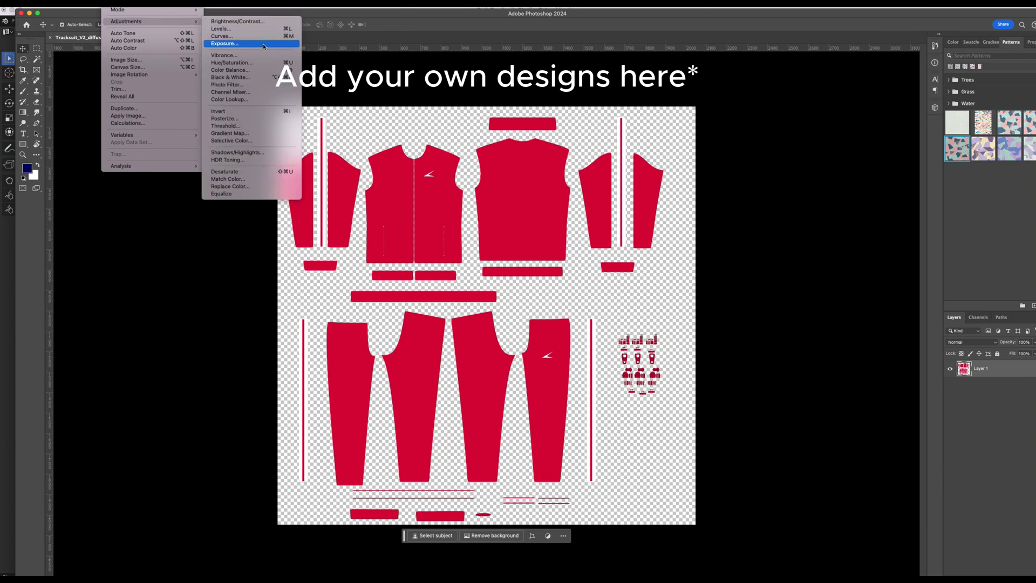
click(231, 186)
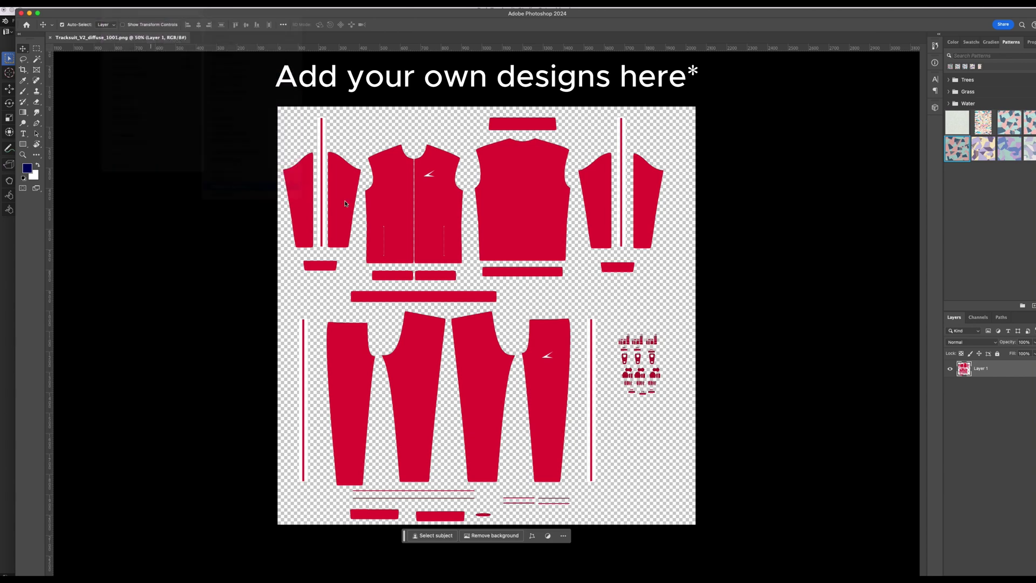
click(402, 198)
click(203, 212)
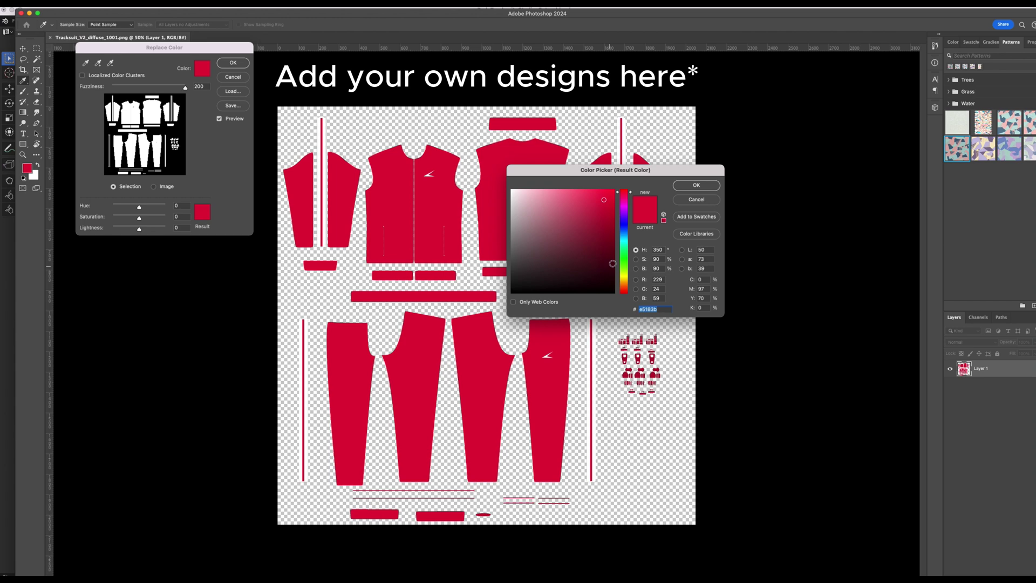
drag(623, 228, 613, 269)
key(Return)
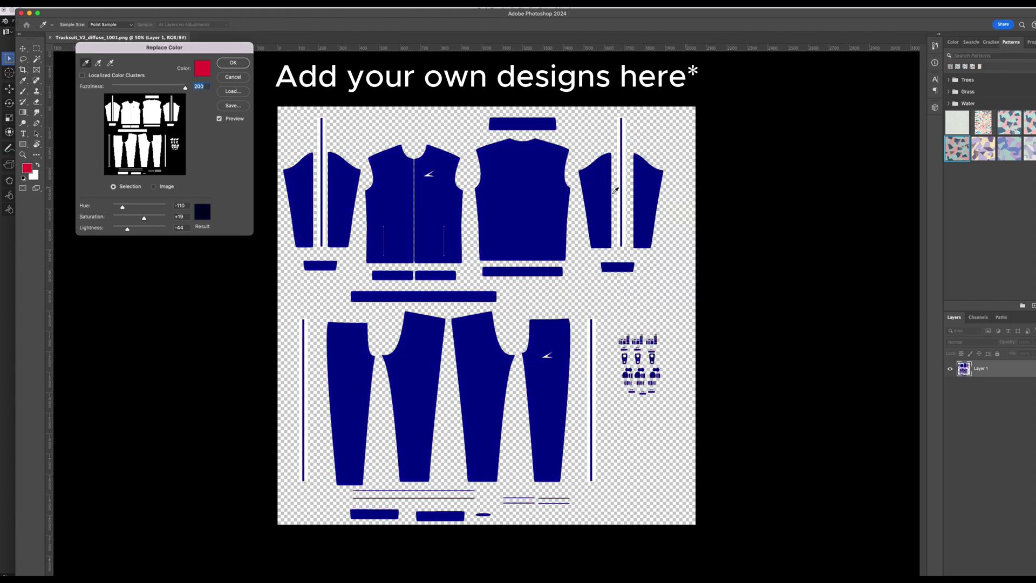
drag(127, 229, 121, 229)
click(238, 64)
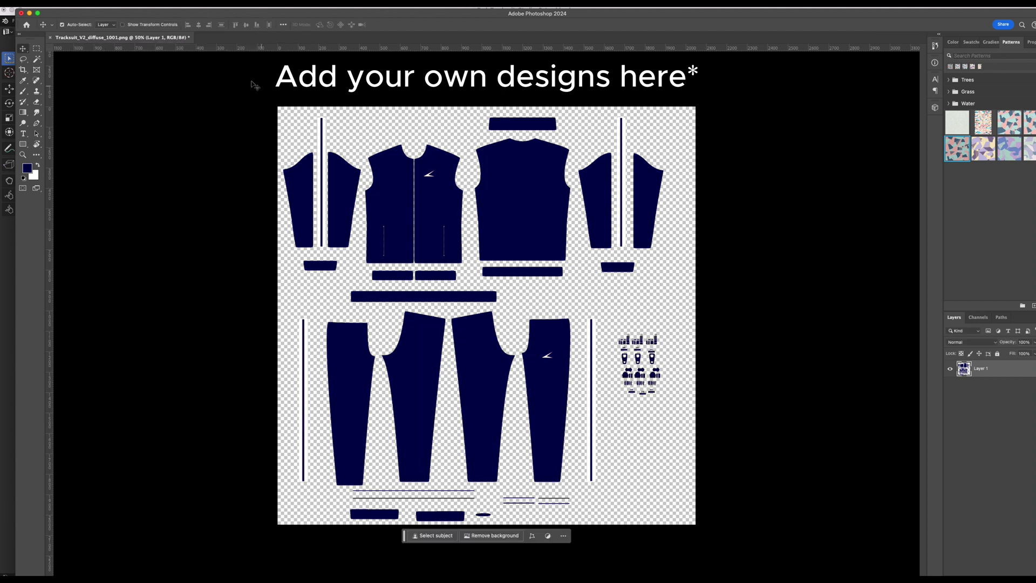
- Quick Export the texture as PNG under the name Tracksuit_V2_diffuse_1001_blue.png
click(76, 4)
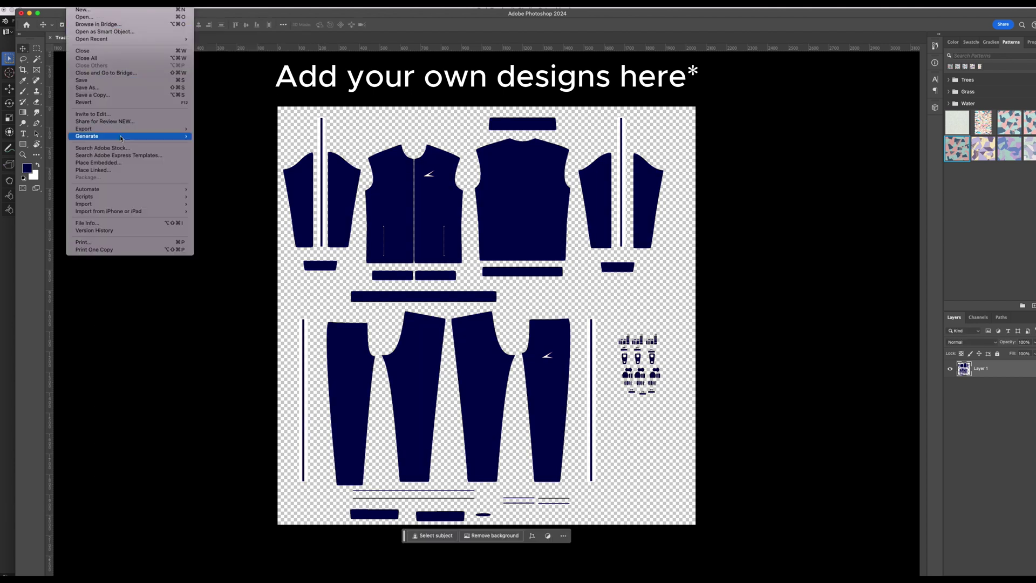
mouse_move(179, 130)
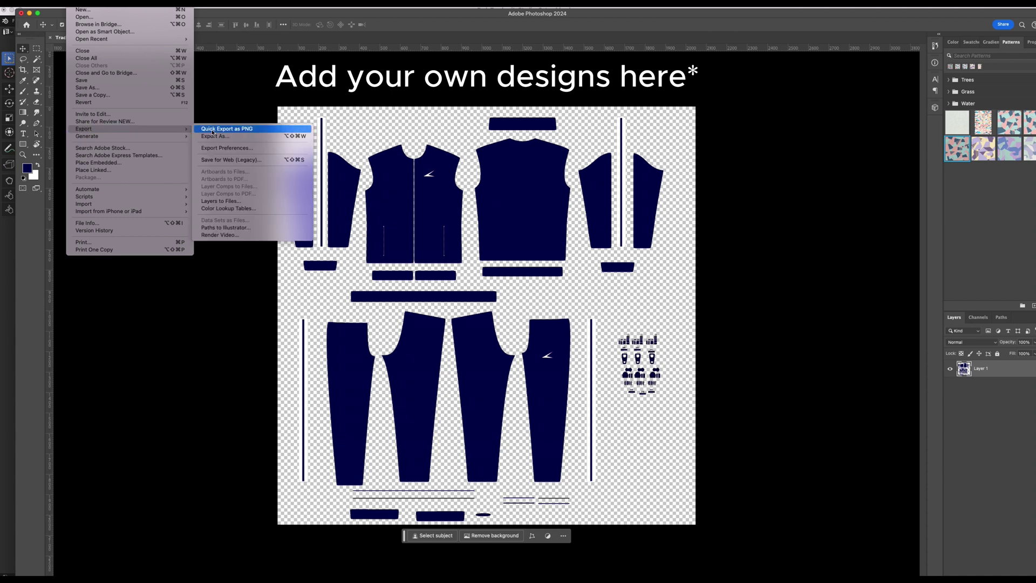
click(219, 129)
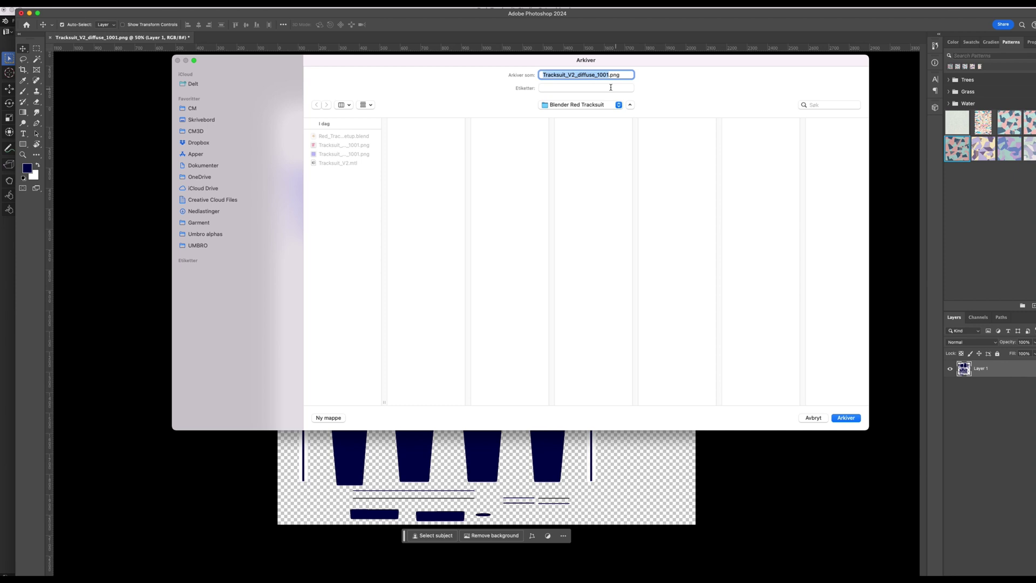
key(Right)
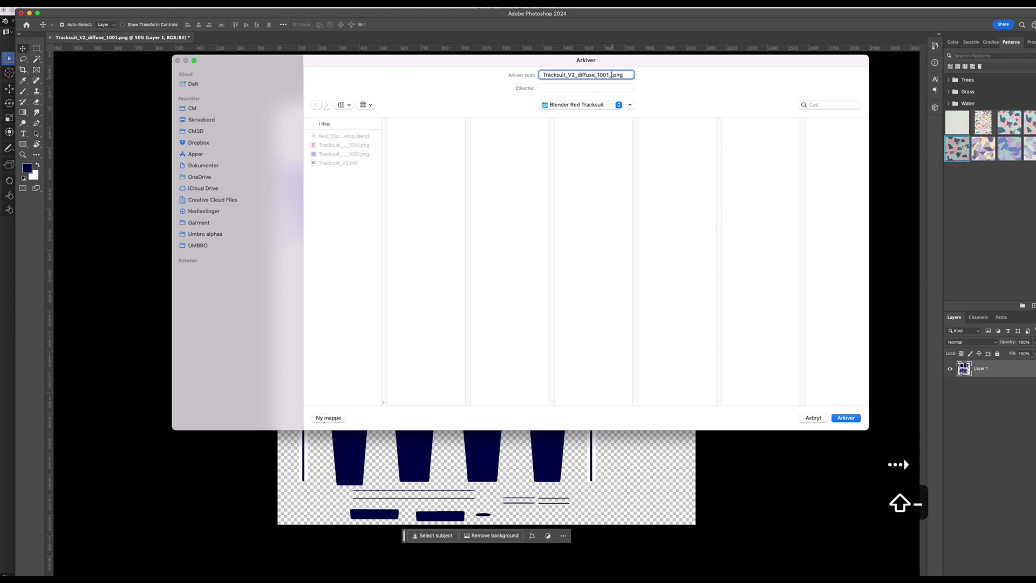
text(_blue)
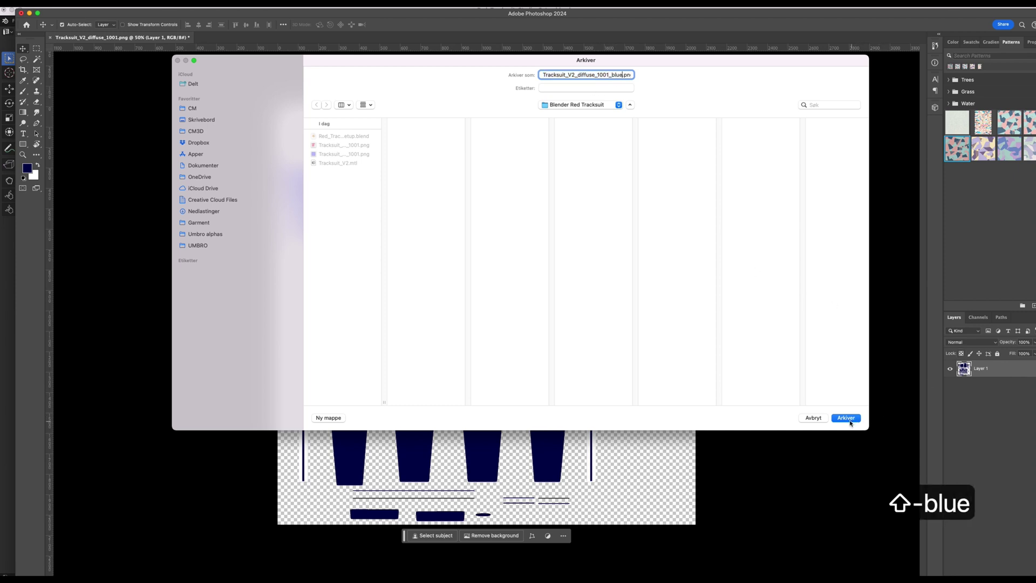
click(847, 419)
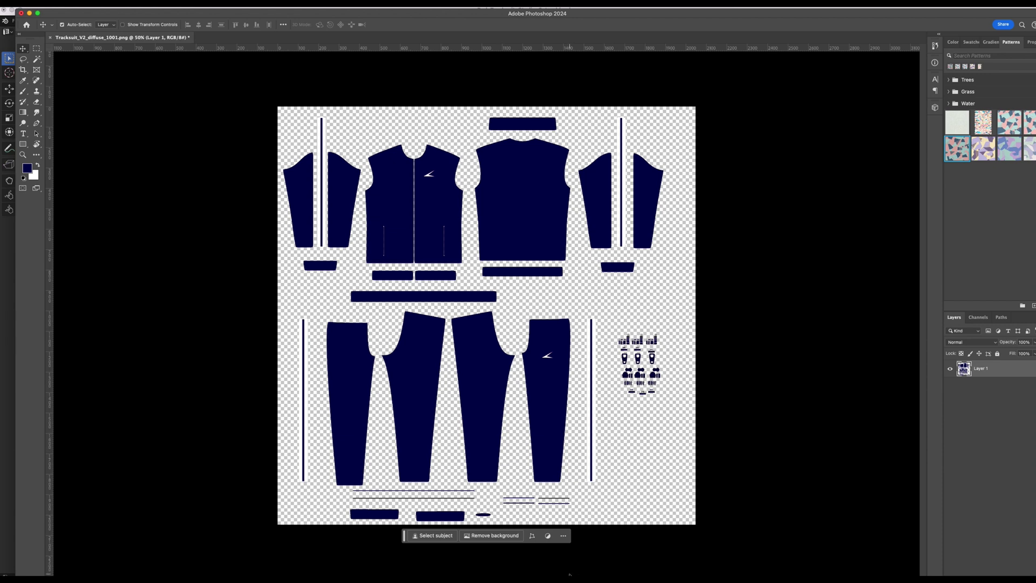
- Open Tracksuit_V2_diffuse_1001_blue.png in Blender's UV editor, replacing the red texture
click(624, 564)
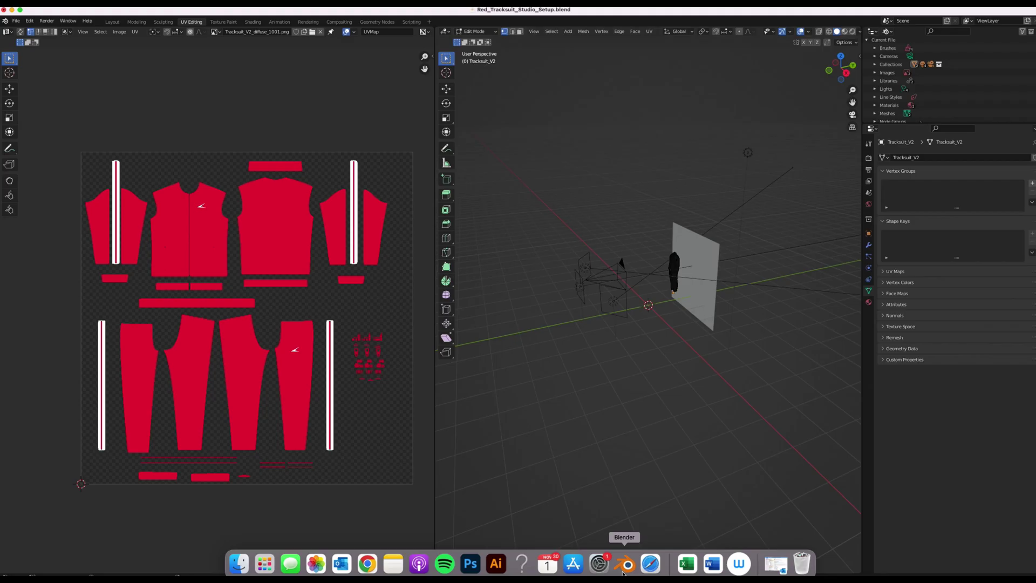
click(312, 32)
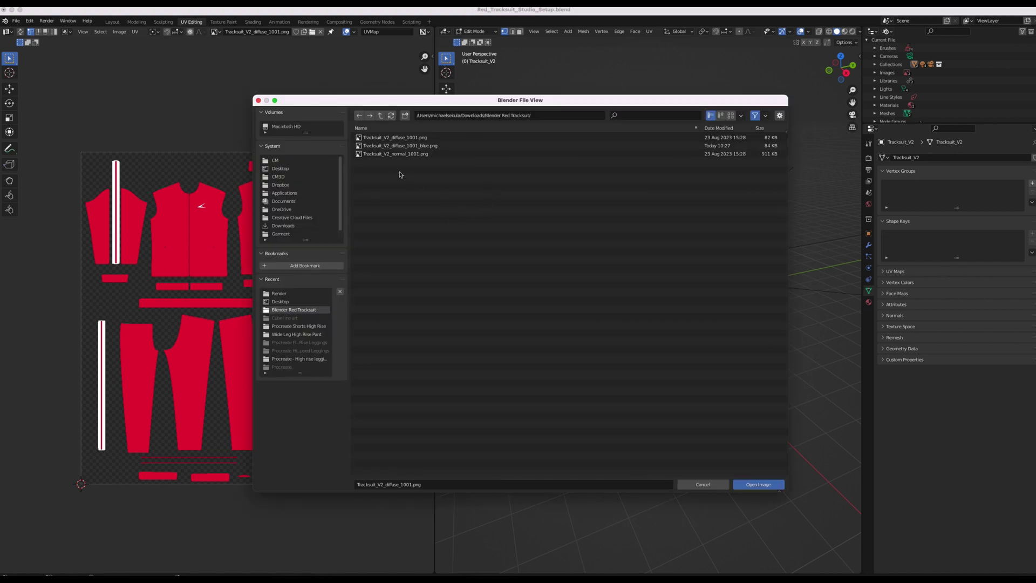
click(423, 146)
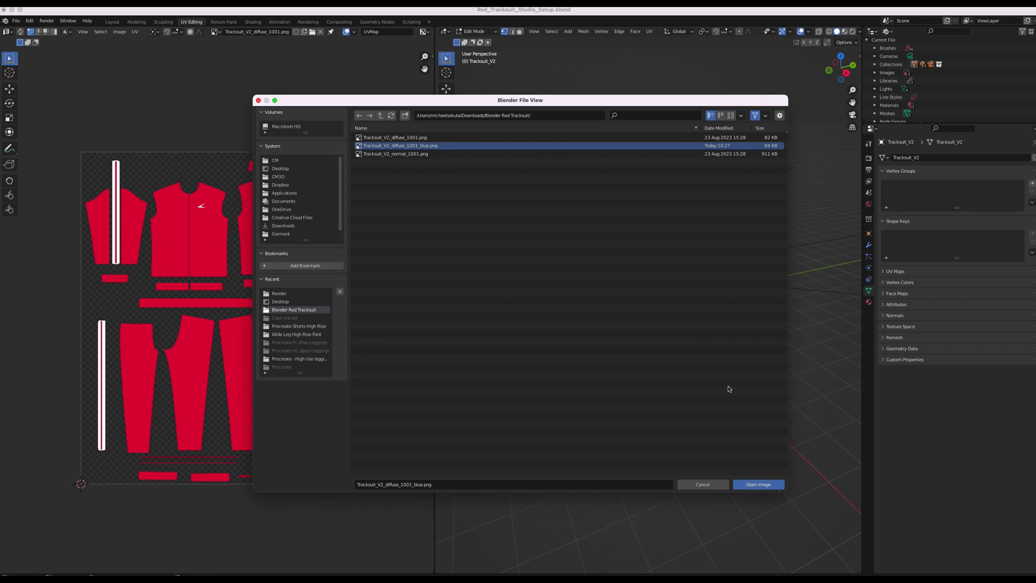
click(753, 483)
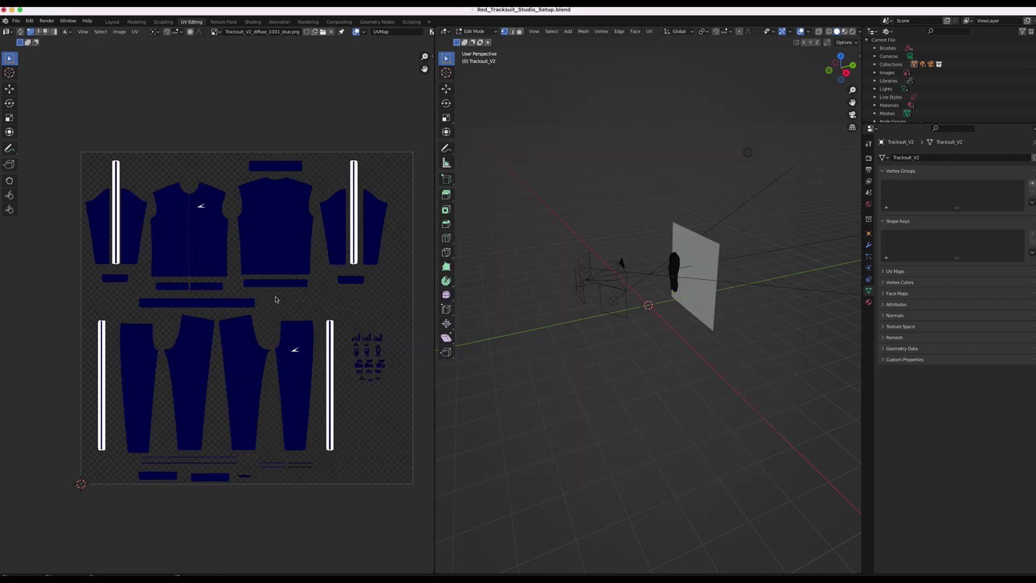
- Back in Layout, reselect Tracksuit_V2 and list the images available for its Base Color texture
click(113, 24)
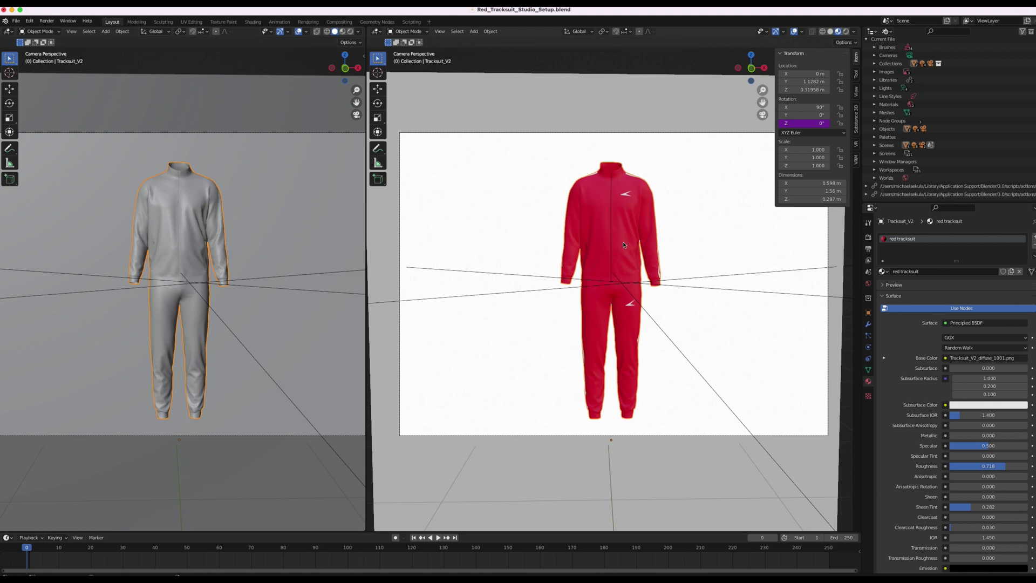
click(604, 245)
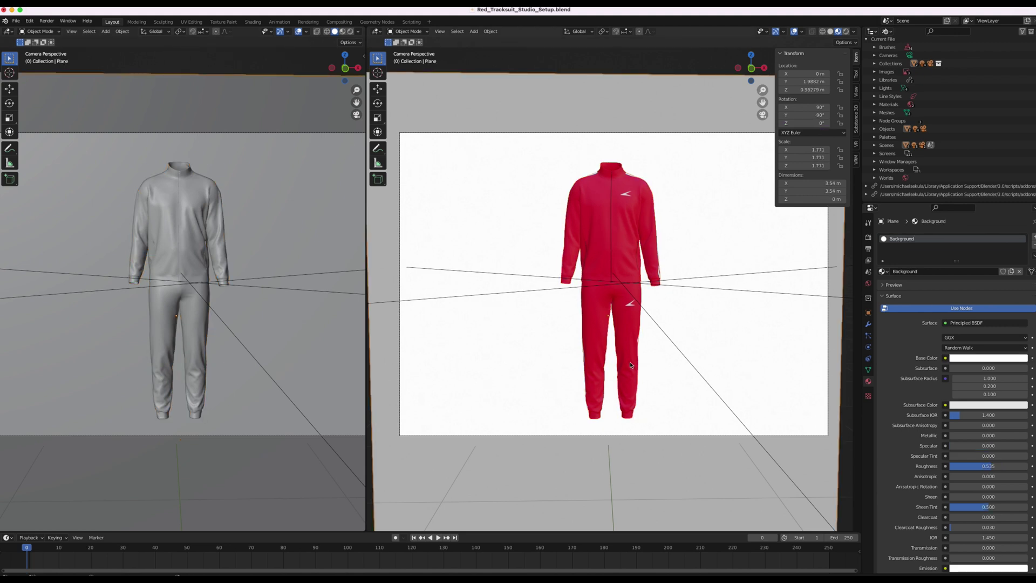
click(579, 214)
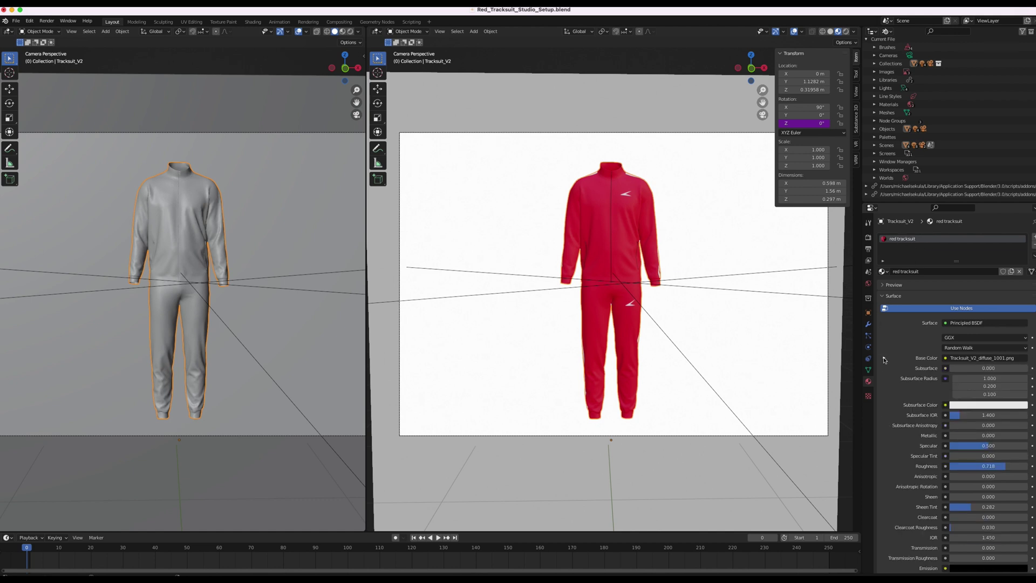
click(883, 358)
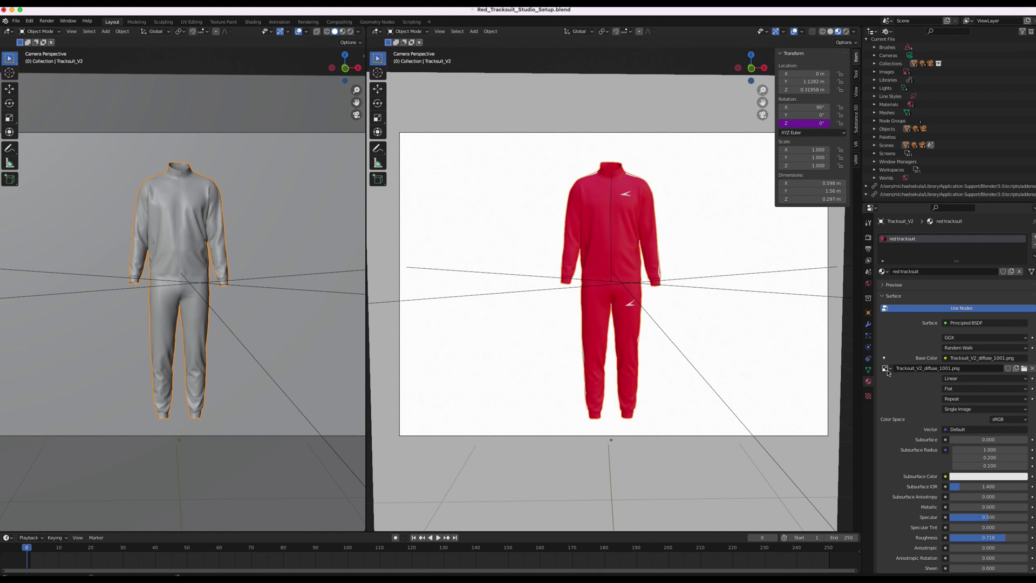
click(885, 369)
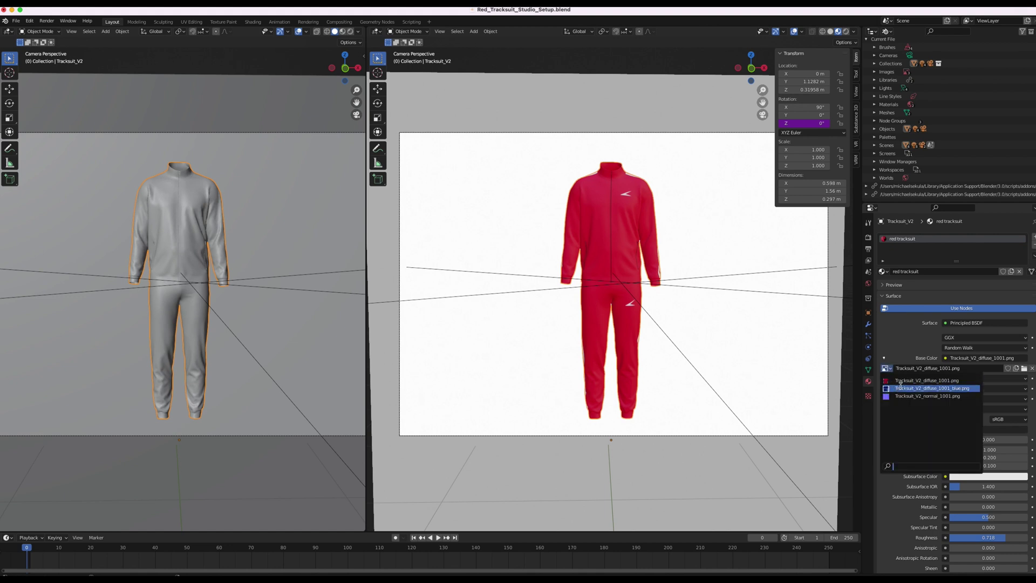
- Assign the blue texture to Base Color, tweak Roughness, and raise Specular to 0.769
click(900, 388)
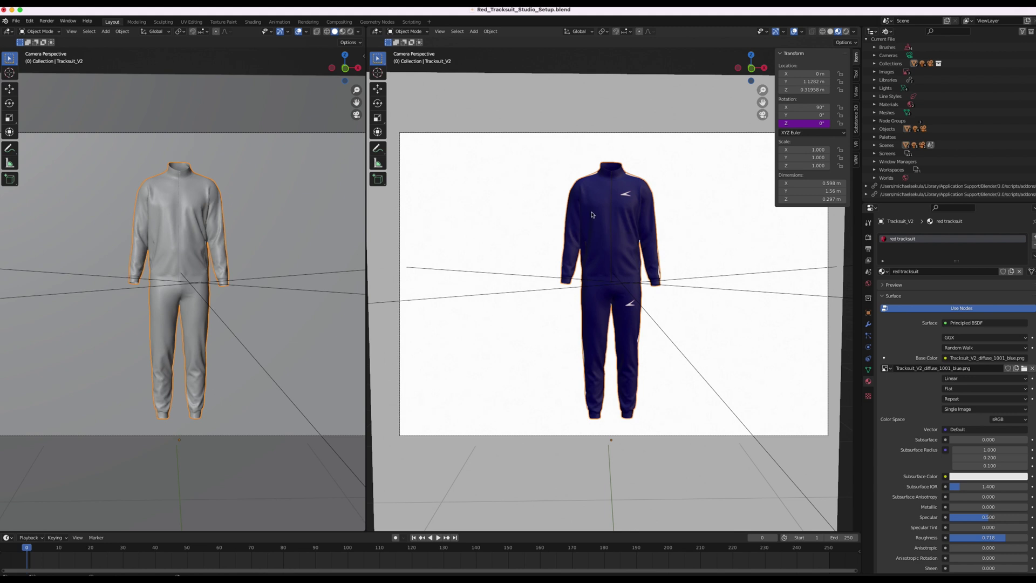
scroll(951, 371, down, 5)
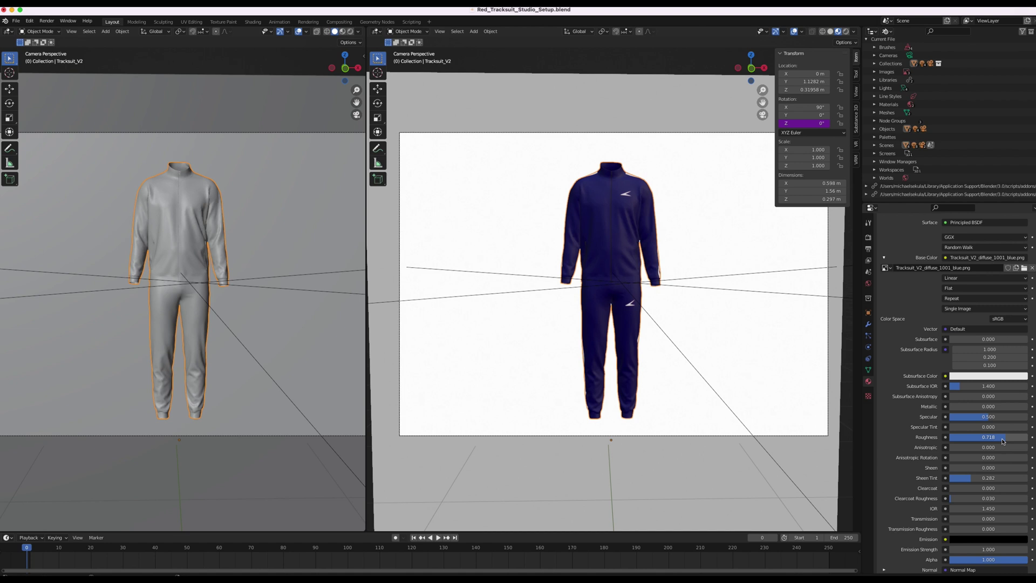
drag(997, 438, 981, 416)
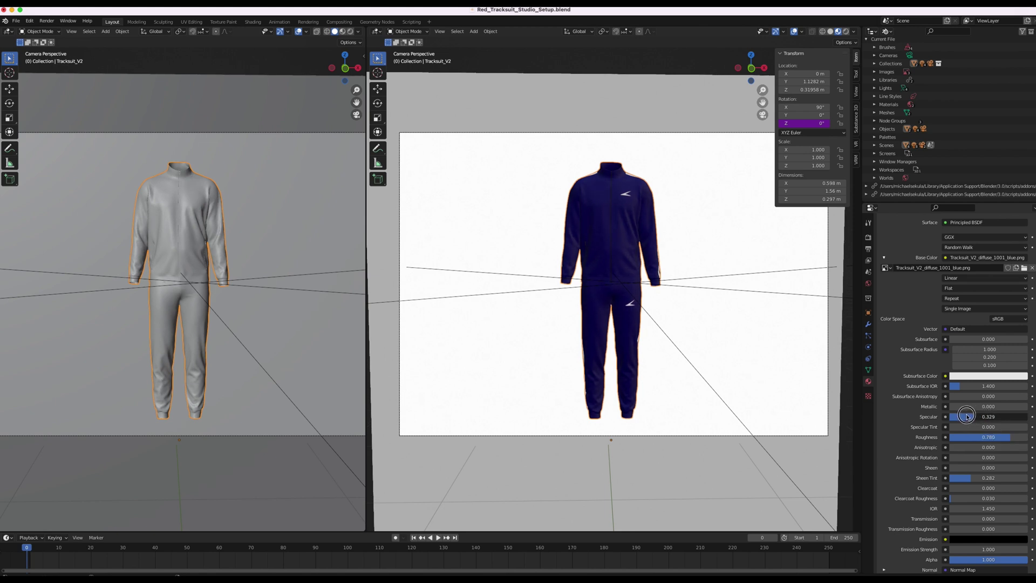
drag(966, 416, 1009, 420)
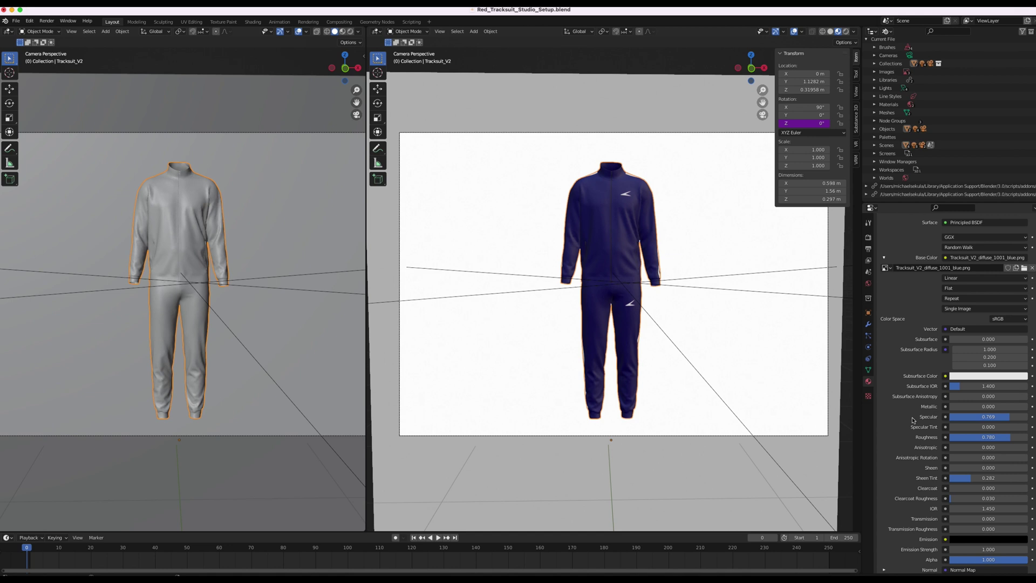
- Switch the right camera viewport to Rendered shading to preview the navy tracksuit
click(846, 34)
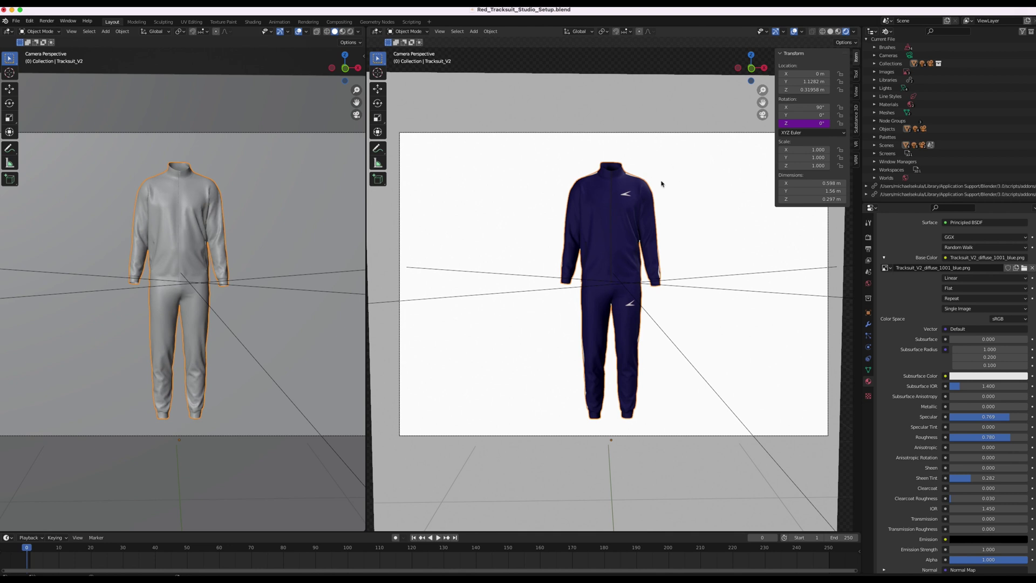
click(838, 33)
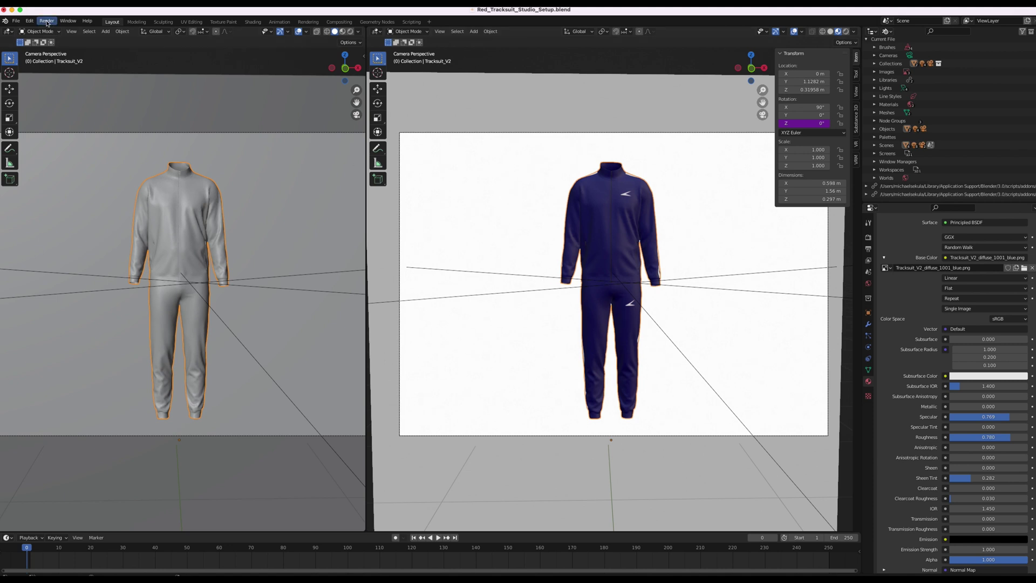
click(57, 33)
click(66, 33)
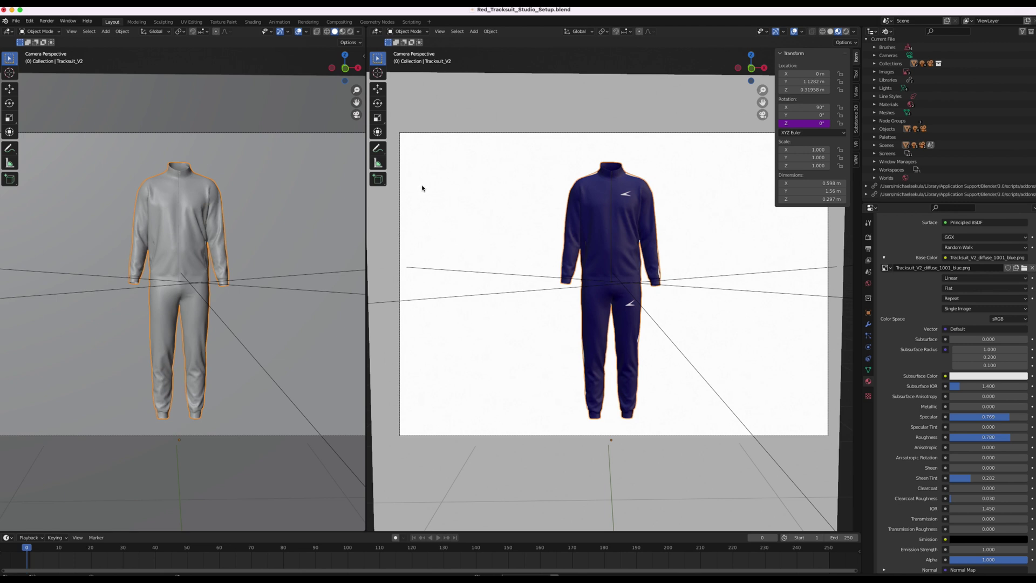
key(F12)
key(minus)
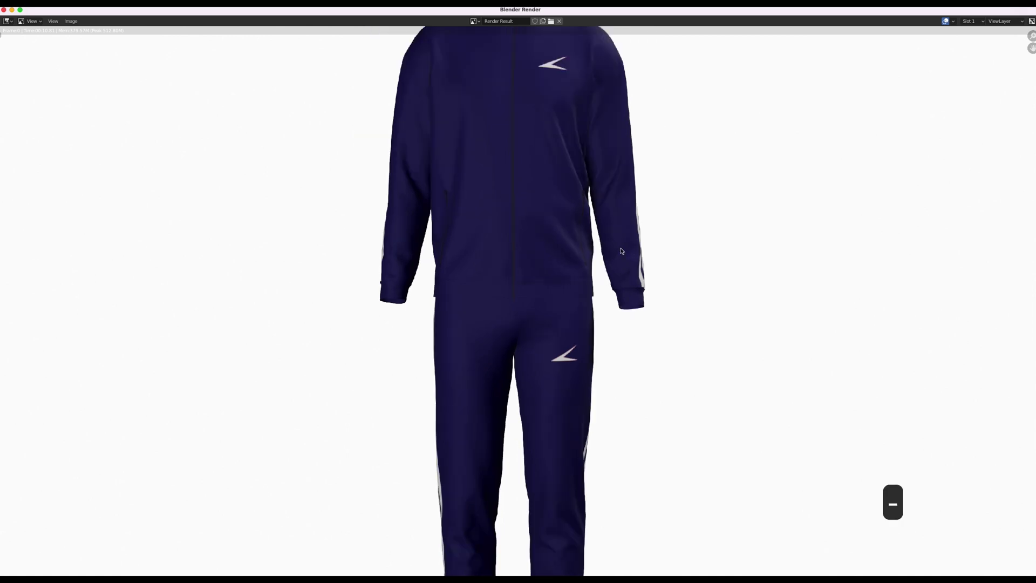
key(minus)
key(minus)
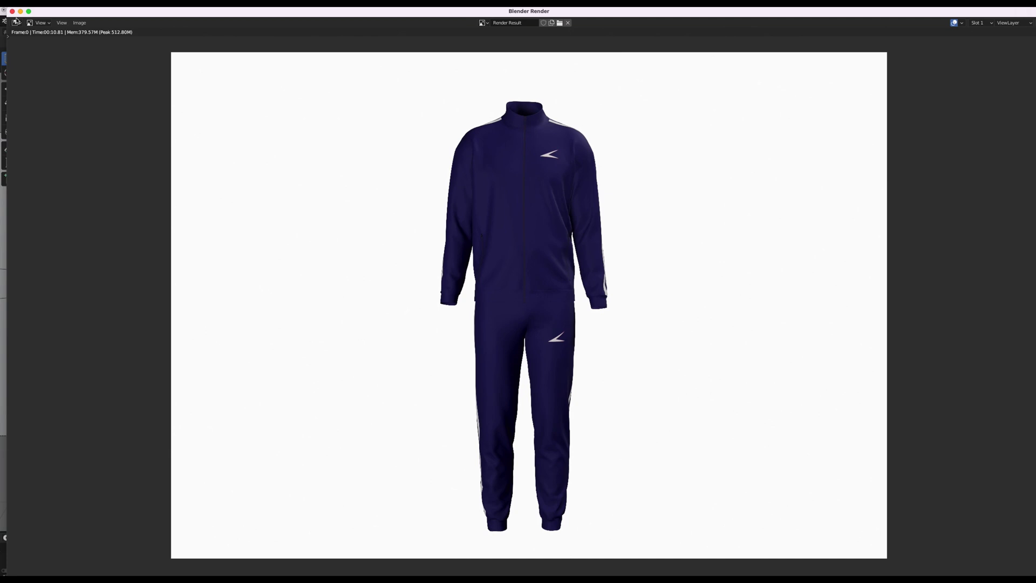
click(12, 12)
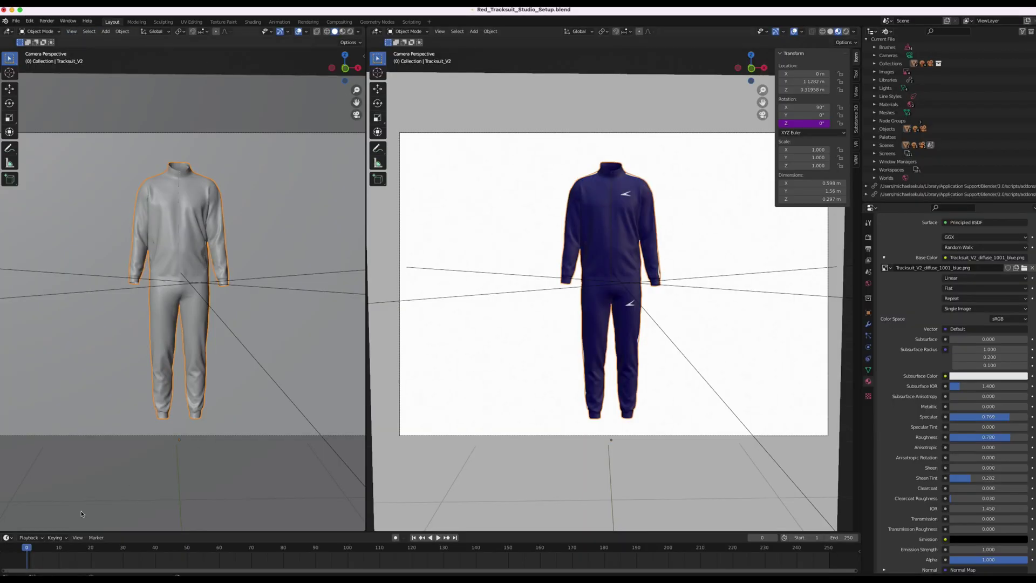
- Play the turntable animation, then stop it
key(space)
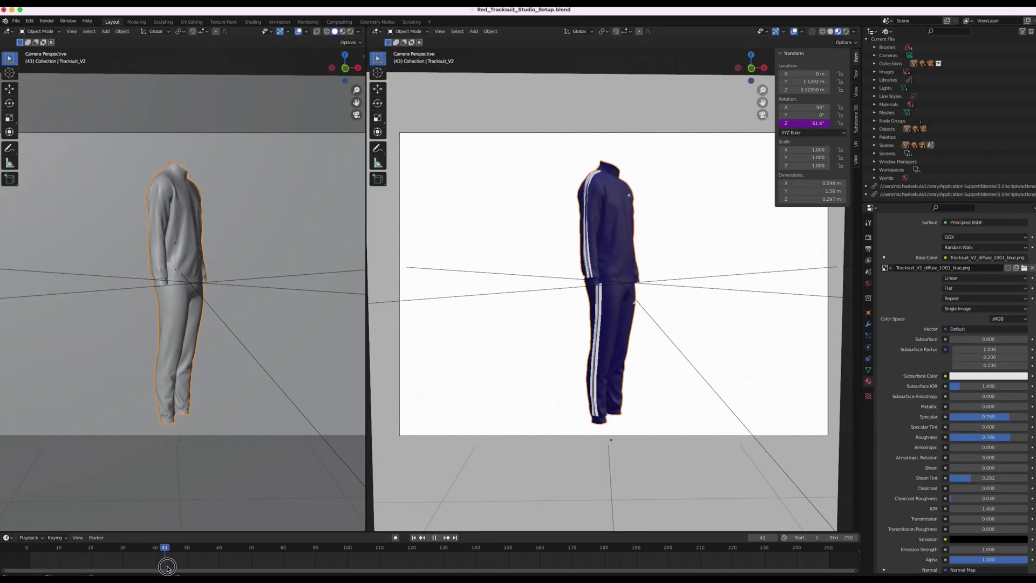
click(164, 566)
key(space)
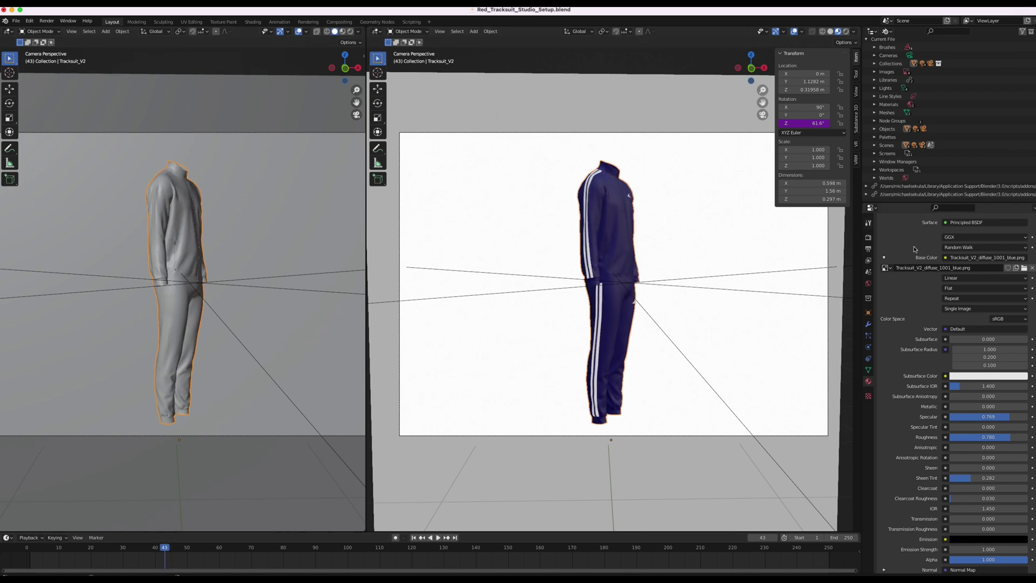
- Set the render output to a 'render1' folder inside Blender Red Tracksuit
click(868, 249)
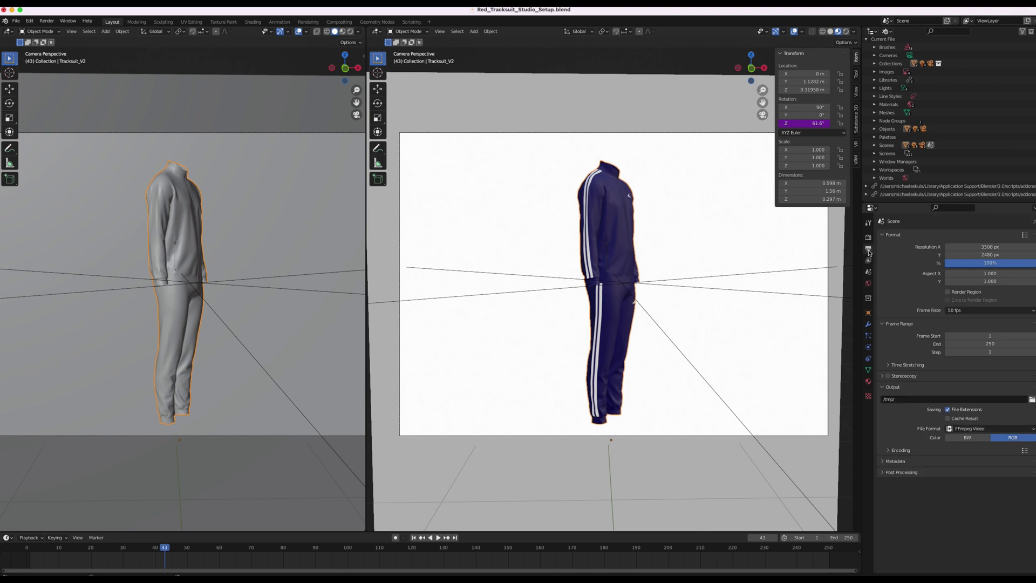
click(1031, 400)
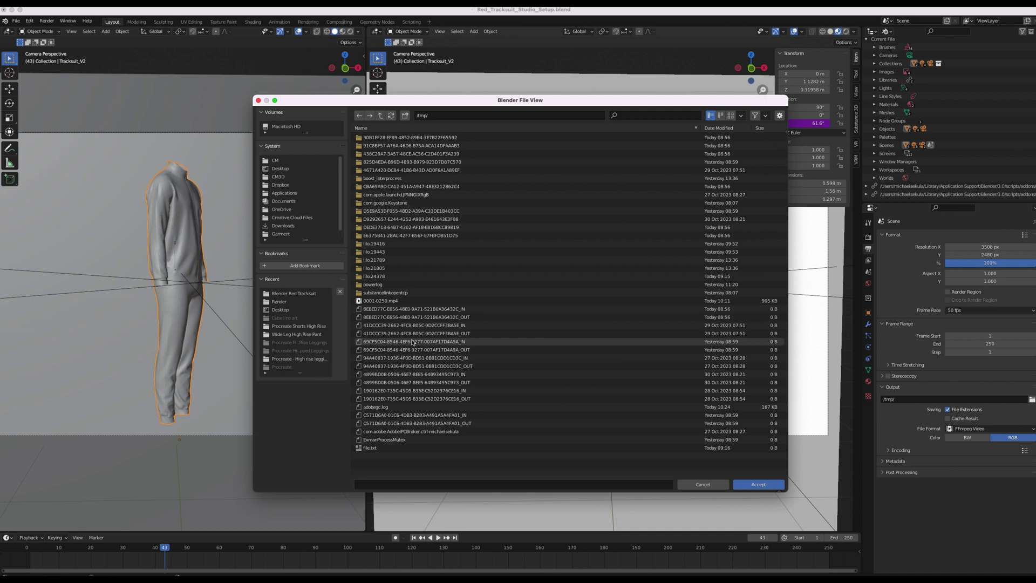
click(298, 295)
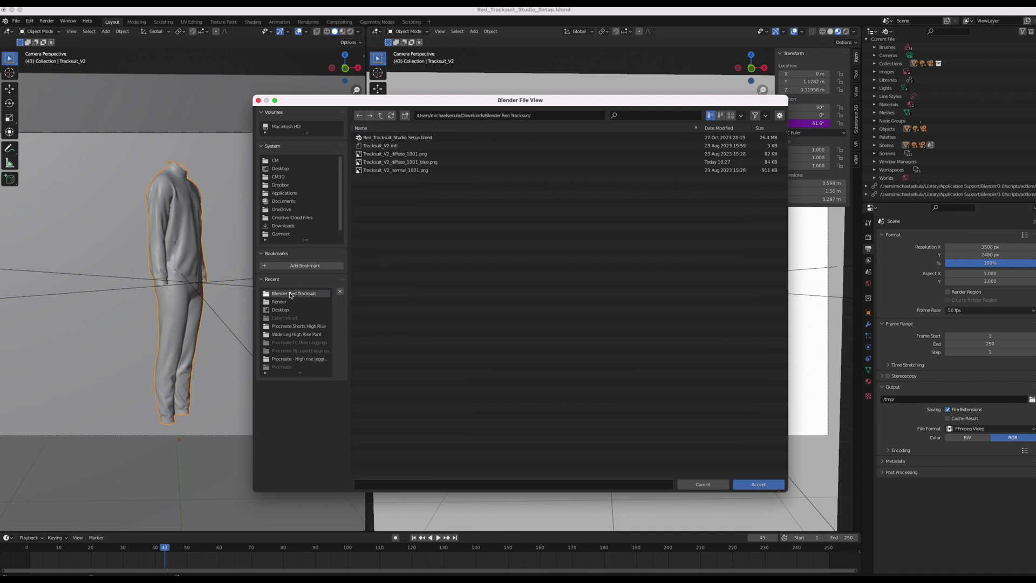
double_click(301, 296)
click(432, 485)
text(render1)
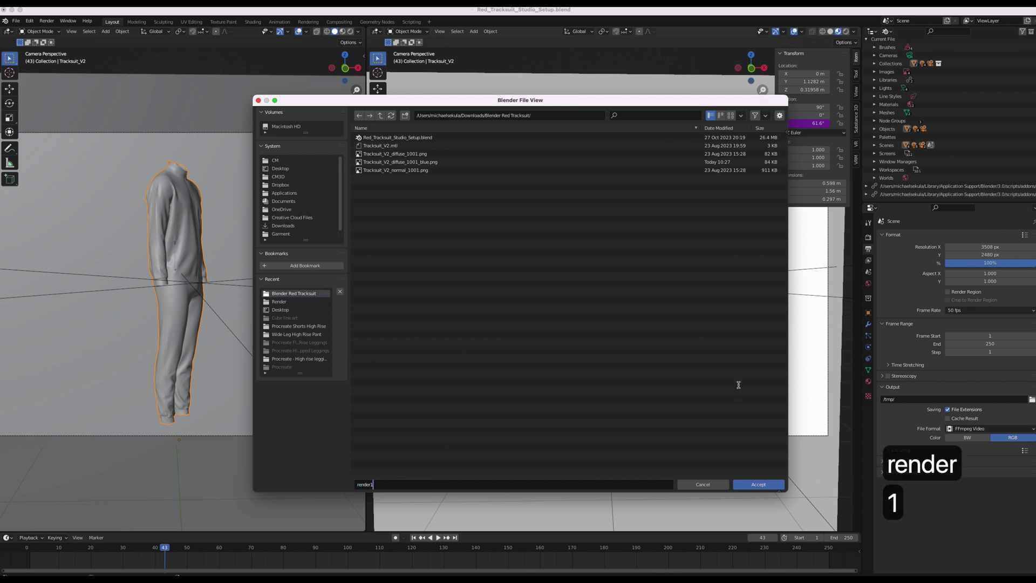
click(748, 486)
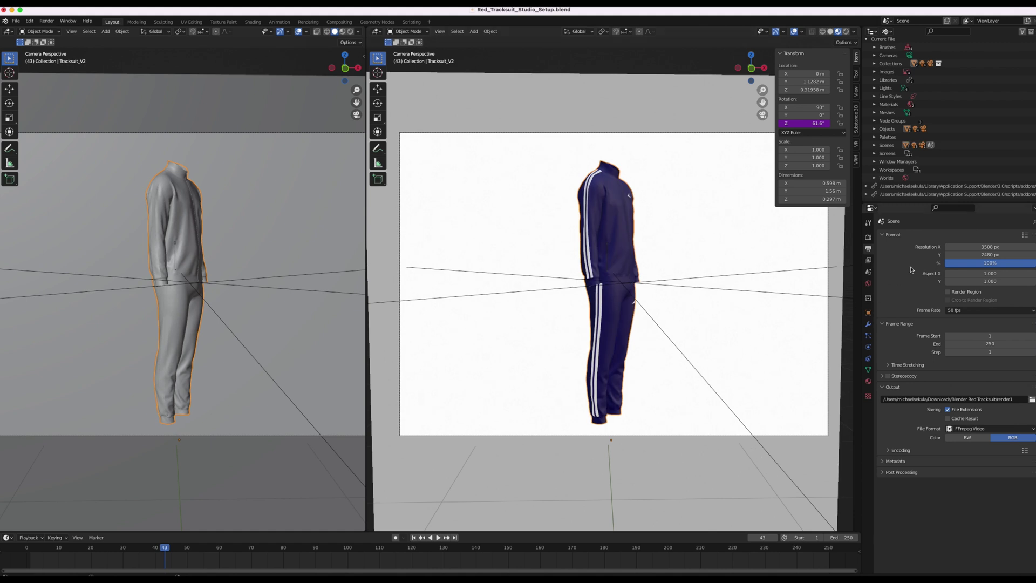
- Set the output resolution to 1080 × 1920 pixels
click(969, 249)
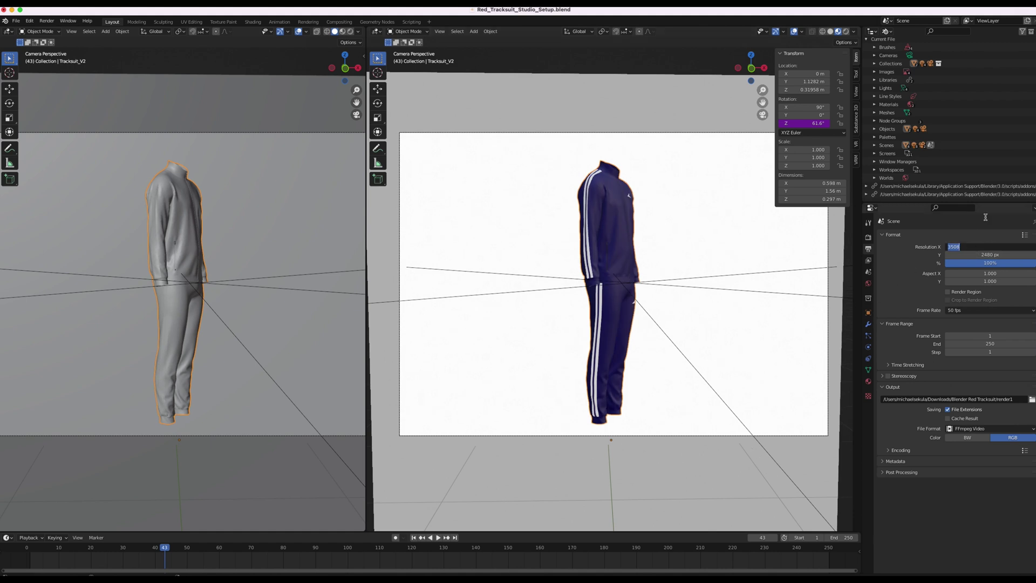
text(10)
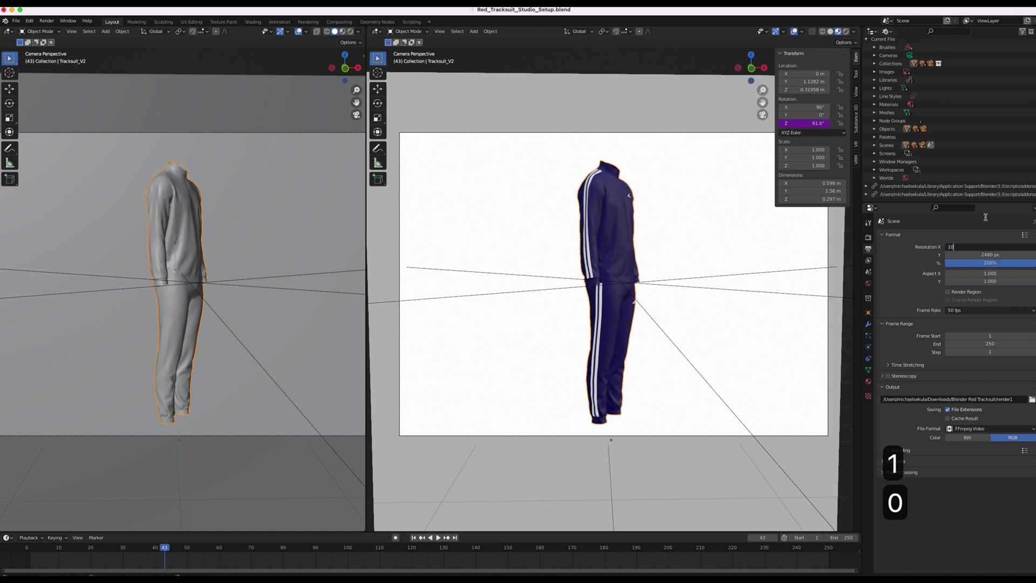
text(80)
key(Tab)
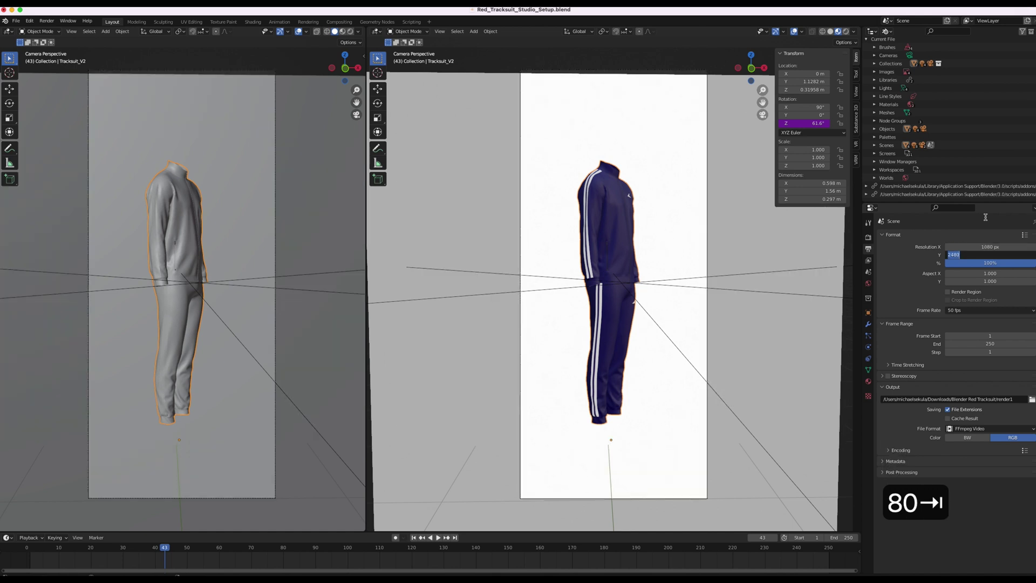
text(1920)
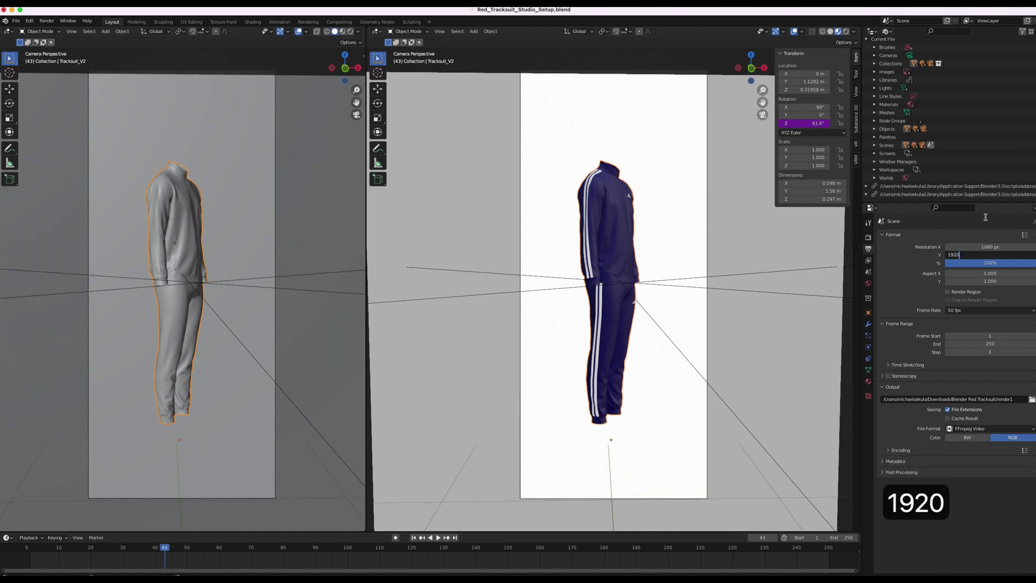
key(Return)
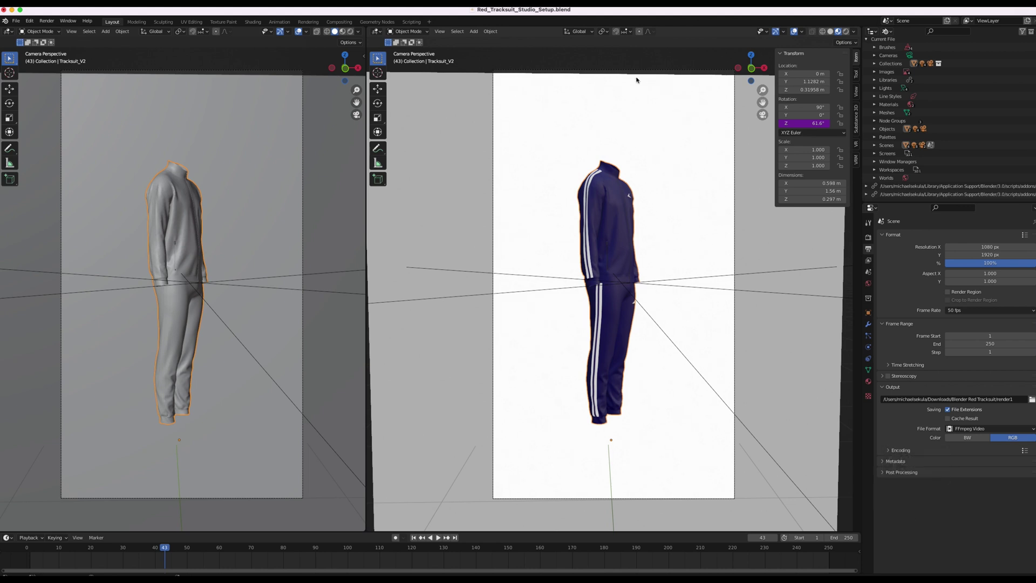
- Move the backdrop plane to a new position
click(652, 146)
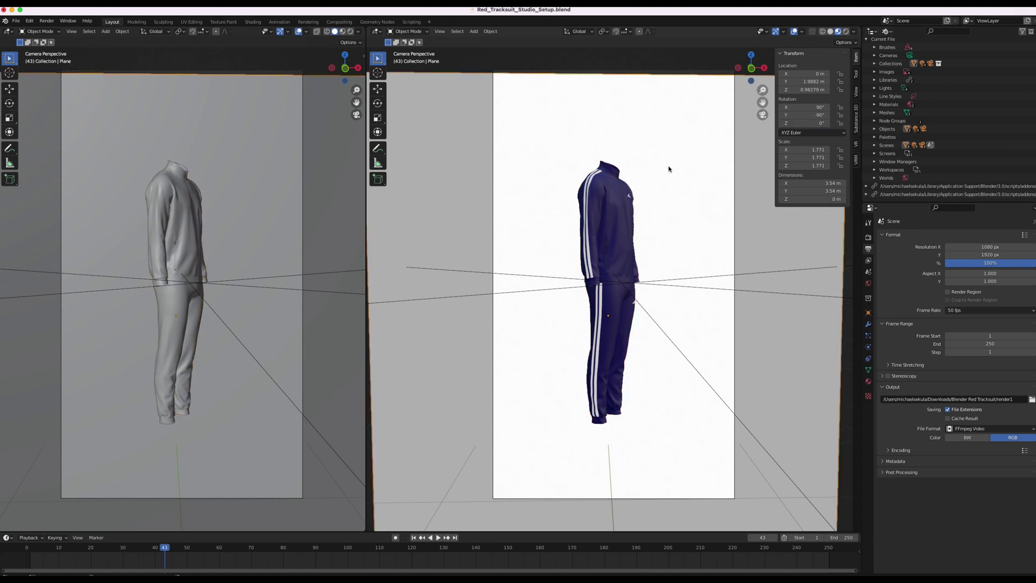
key(g)
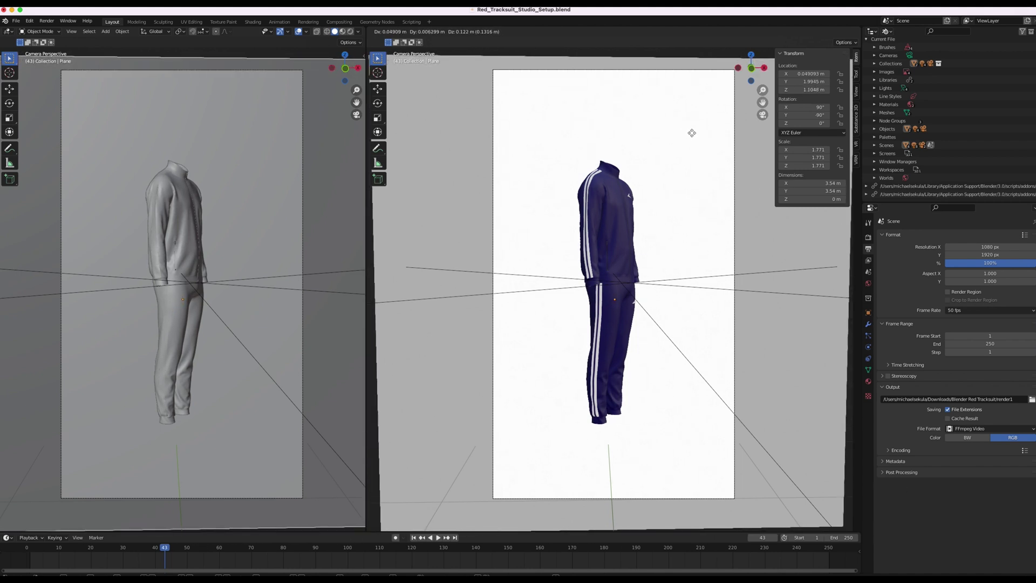
click(689, 141)
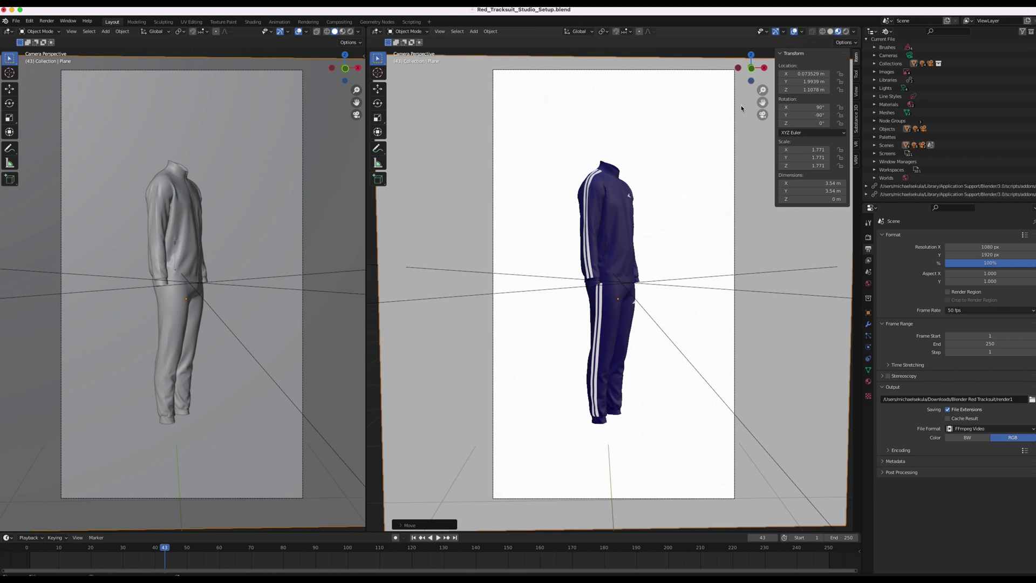
- Enable Lock To 3D Cursor and pan the view to reframe the tracksuit
click(857, 92)
click(811, 148)
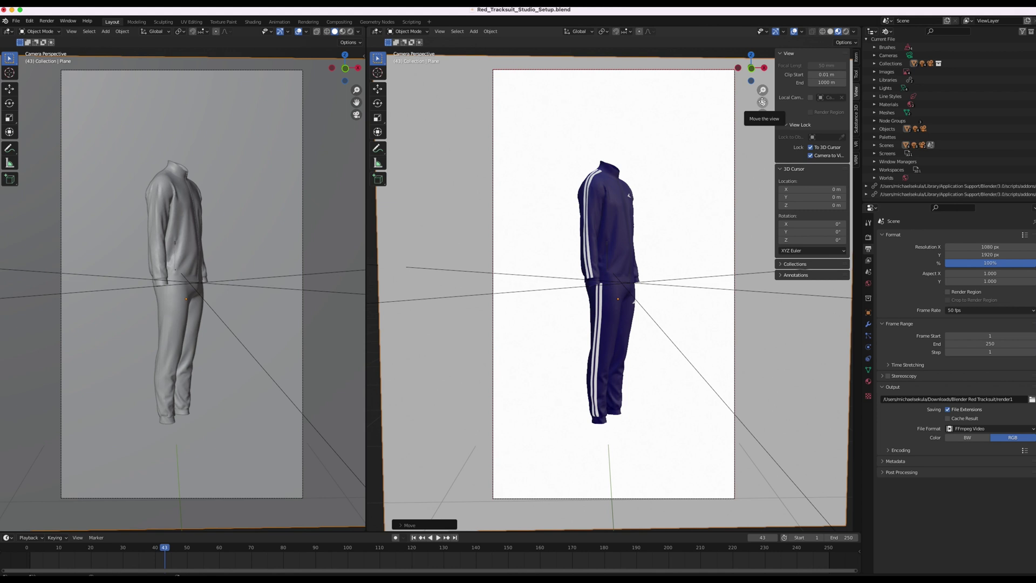
mouse_move(762, 102)
mouse_down()
mouse_move(719, 97)
mouse_move(810, 95)
mouse_move(710, 99)
mouse_move(752, 89)
mouse_move(783, 96)
mouse_move(736, 97)
mouse_move(753, 98)
mouse_up()
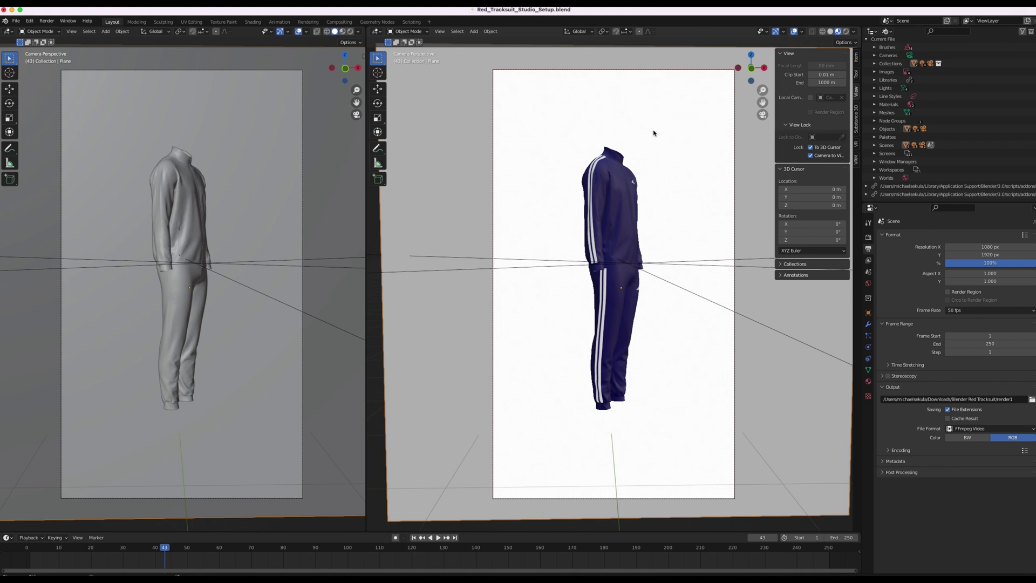
- Make the backdrop material's Base Color blue and darken its Emission almost to black
click(866, 382)
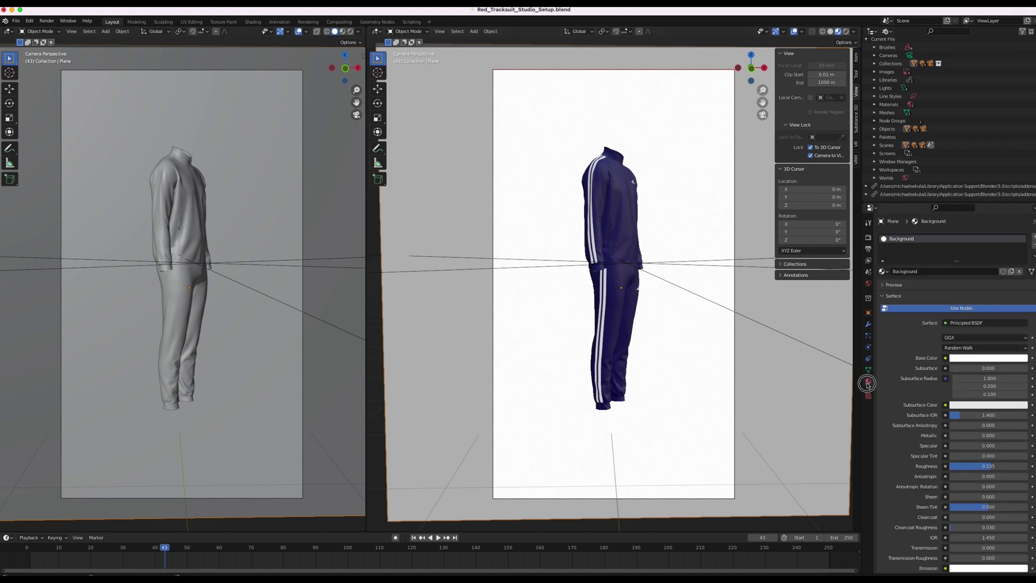
click(960, 360)
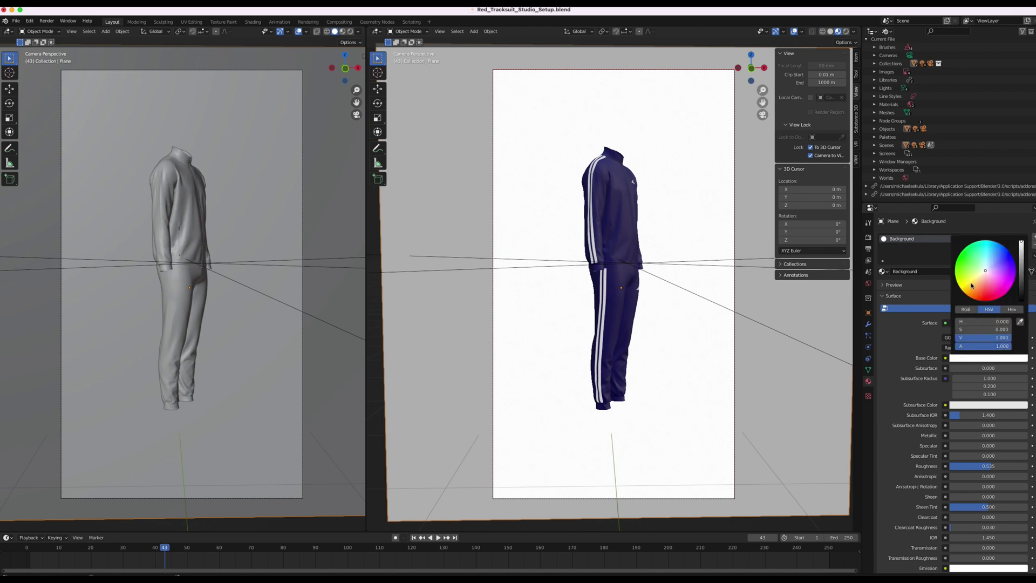
click(1001, 267)
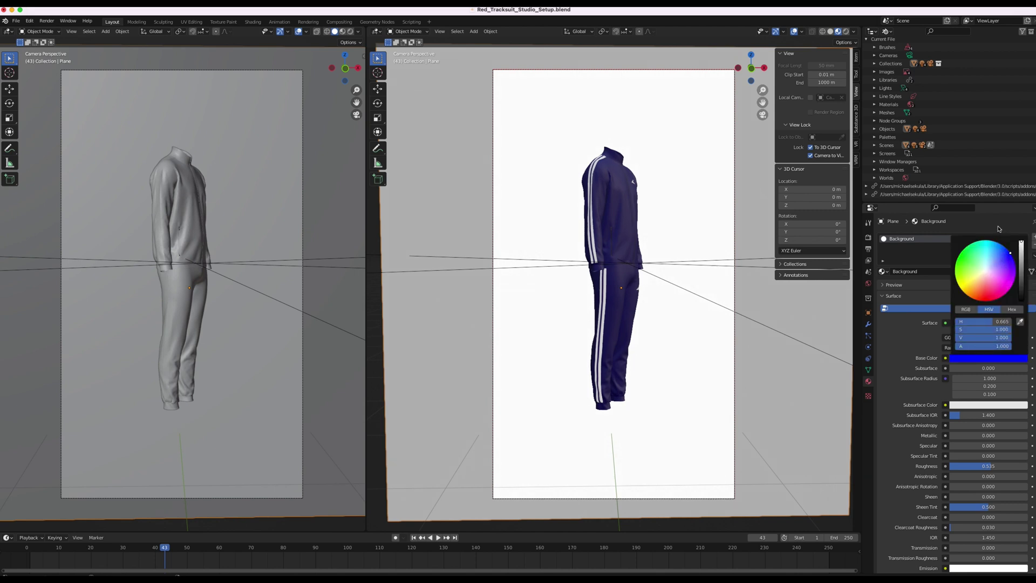
scroll(986, 323, down, 4)
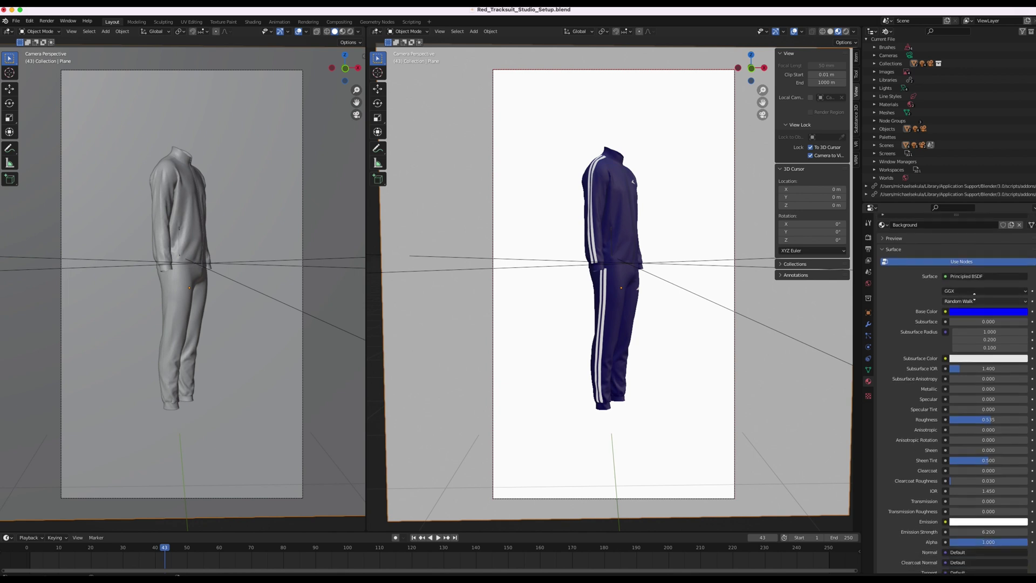
click(986, 487)
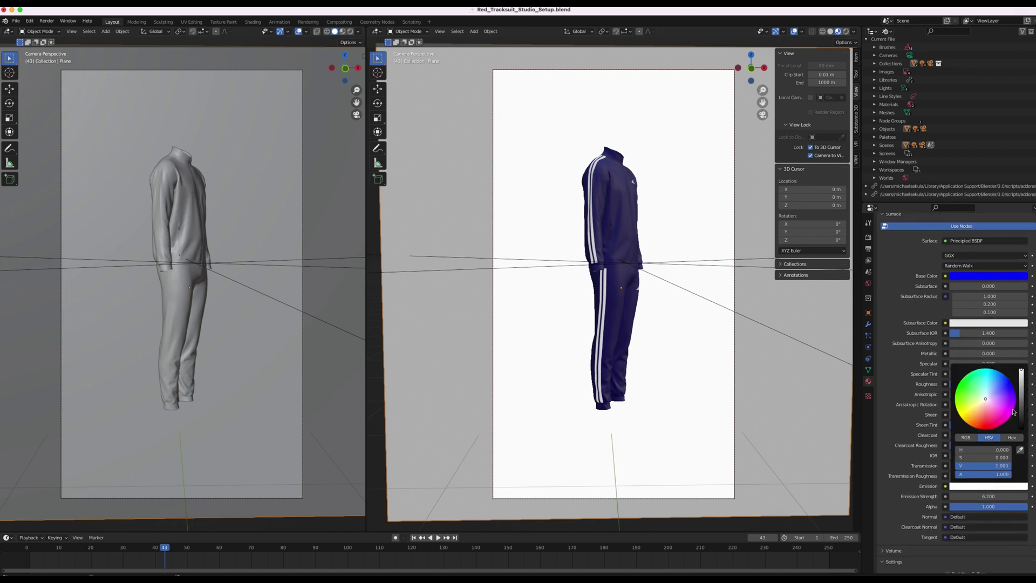
drag(1021, 372, 1017, 439)
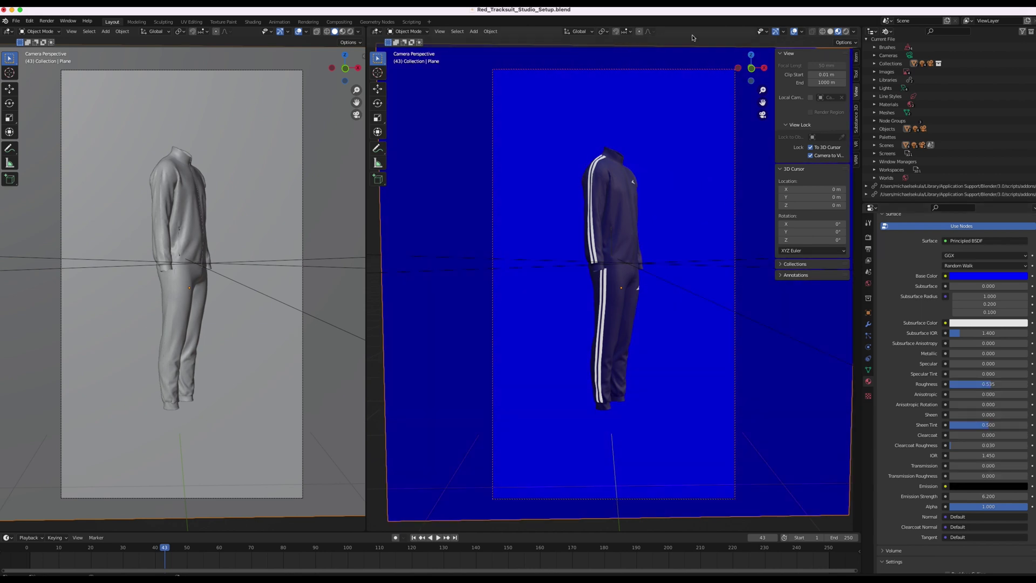
- Switch to Rendered shading and move the backdrop further back along Y
click(845, 32)
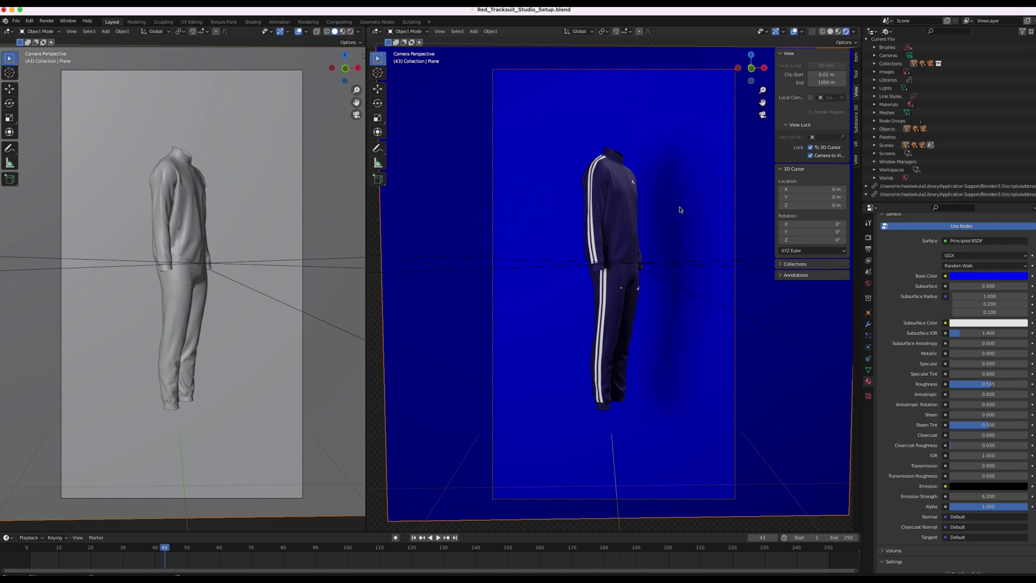
key(g)
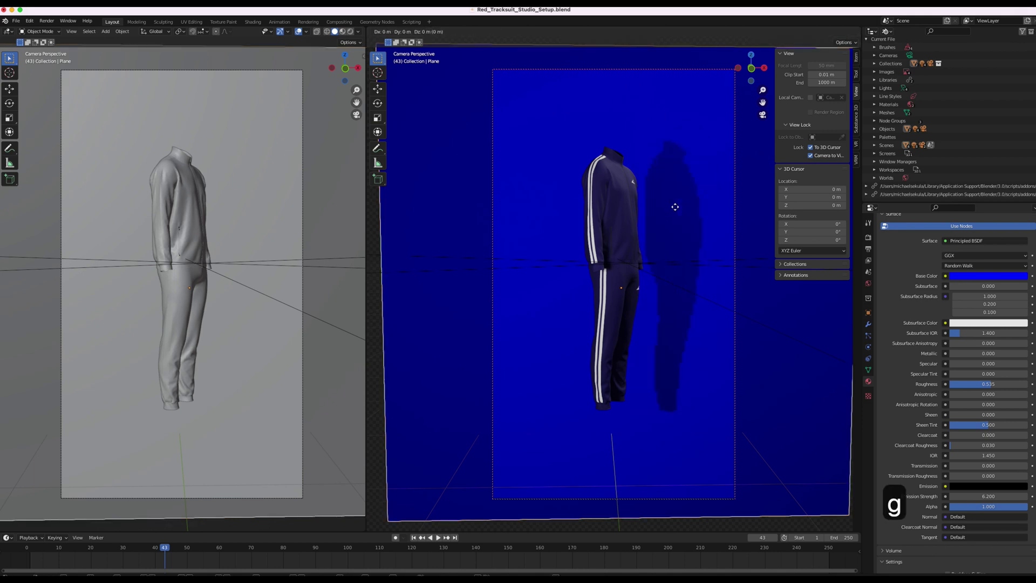
key(y)
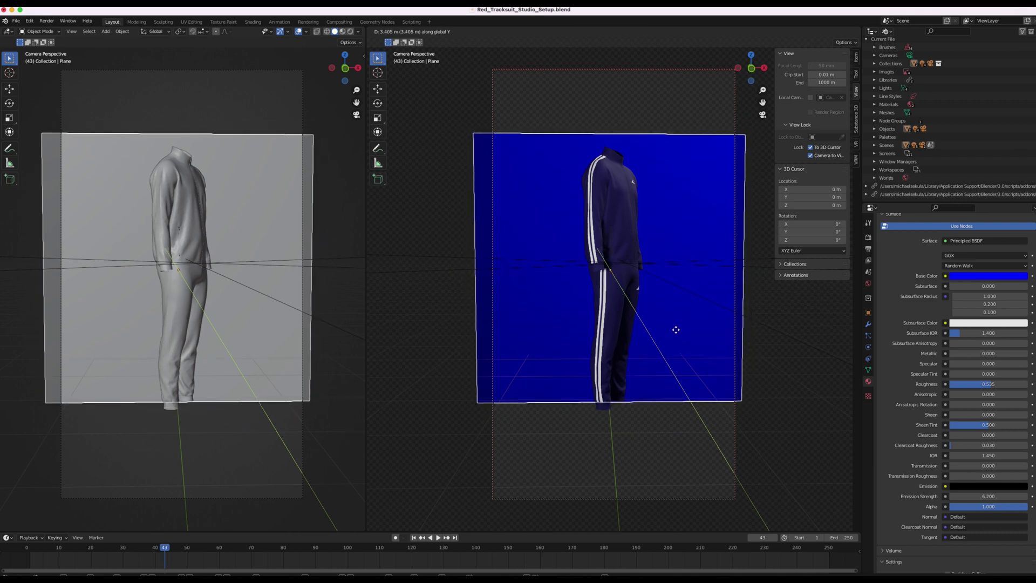
click(675, 331)
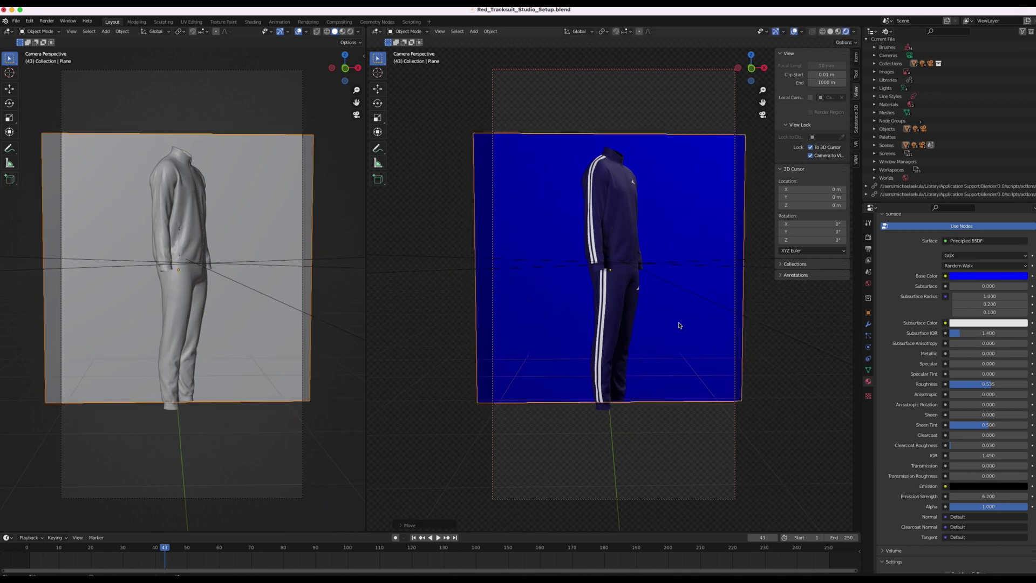
- Scale up the backdrop to fill the frame, then preview the animation from the start
key(s)
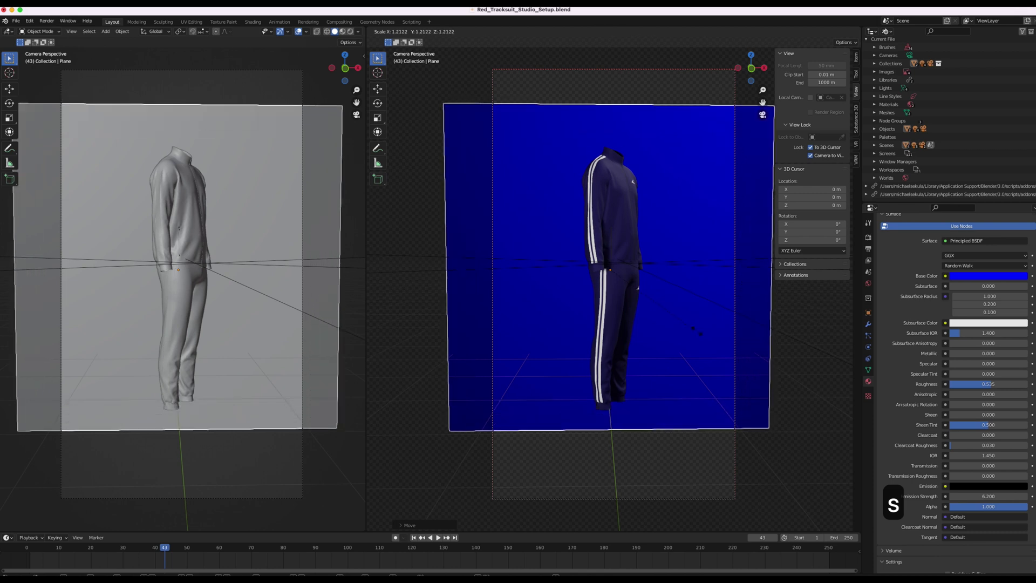
click(745, 362)
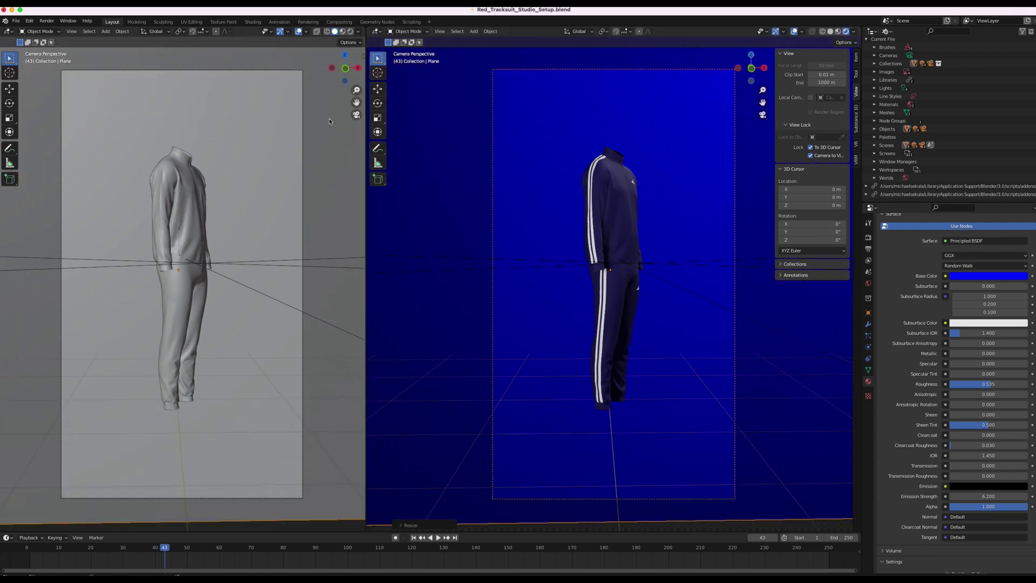
key(space)
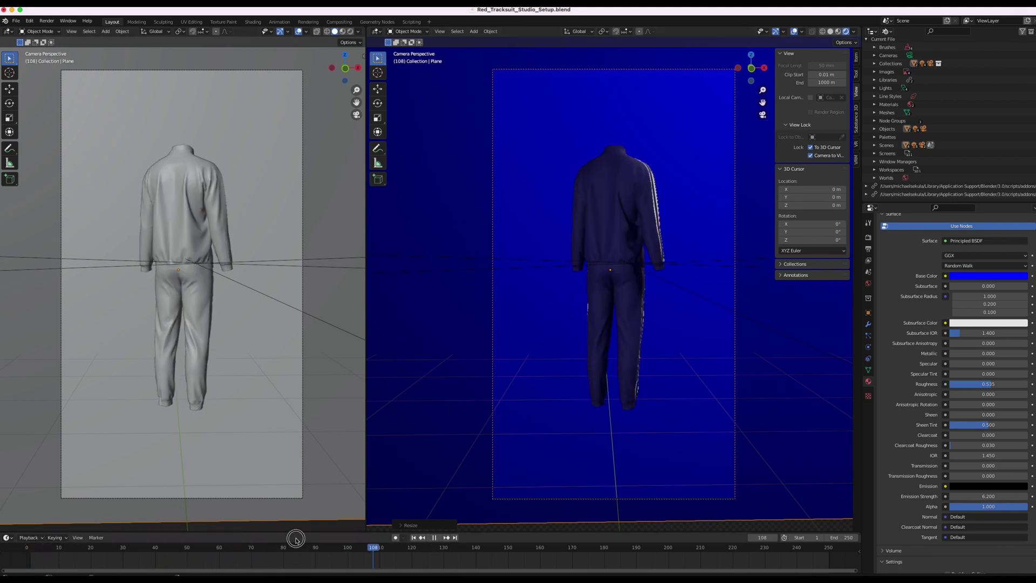
key(shift+Left)
- Render the full animation with Render Animation, then play it back in the viewport
key(space)
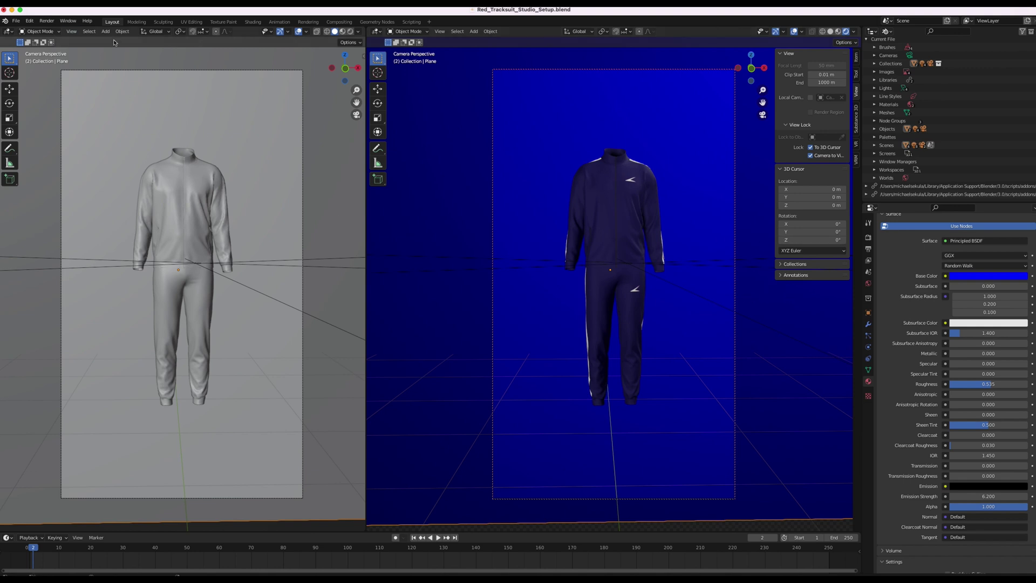
click(47, 21)
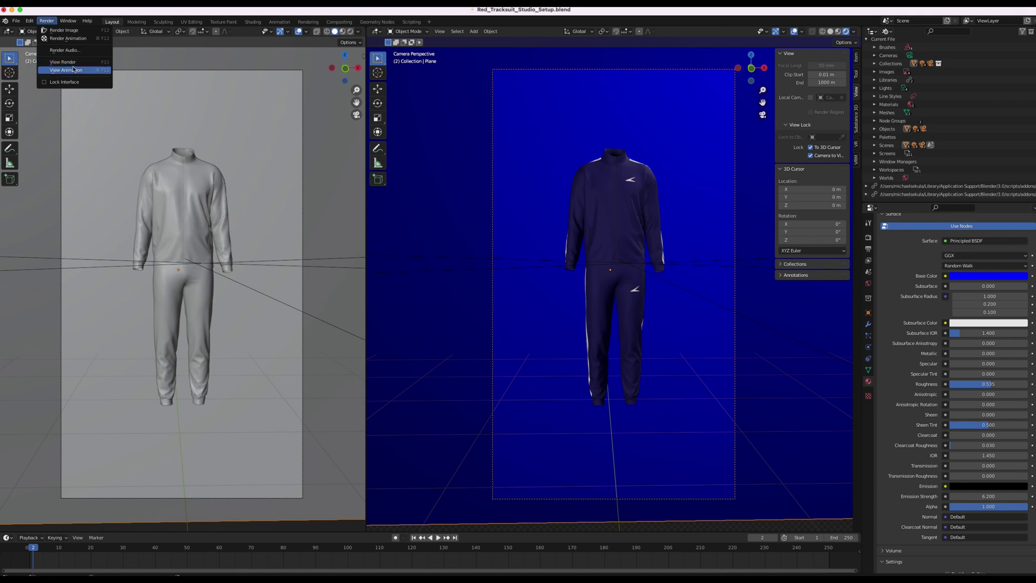
click(64, 39)
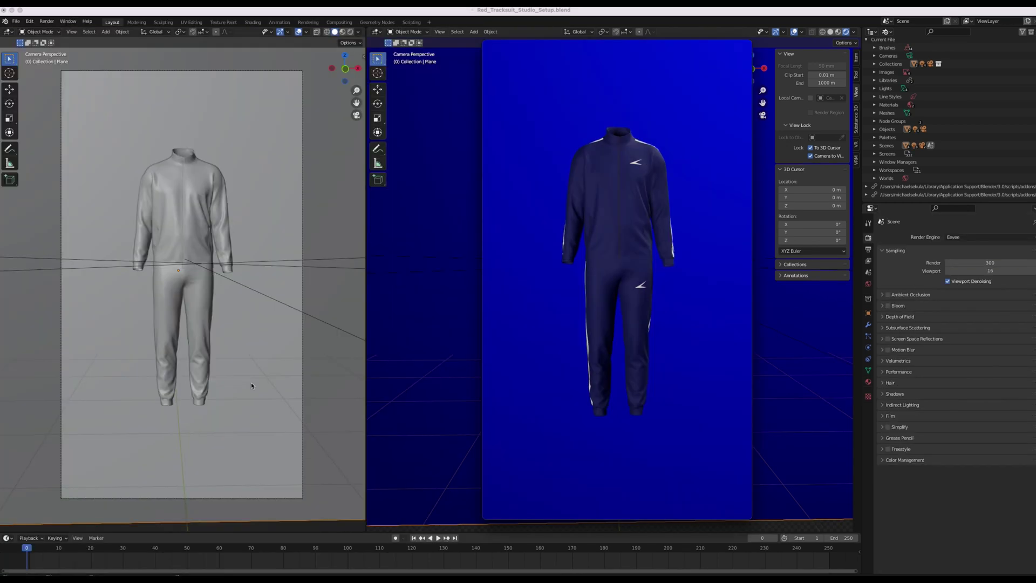
key(space)
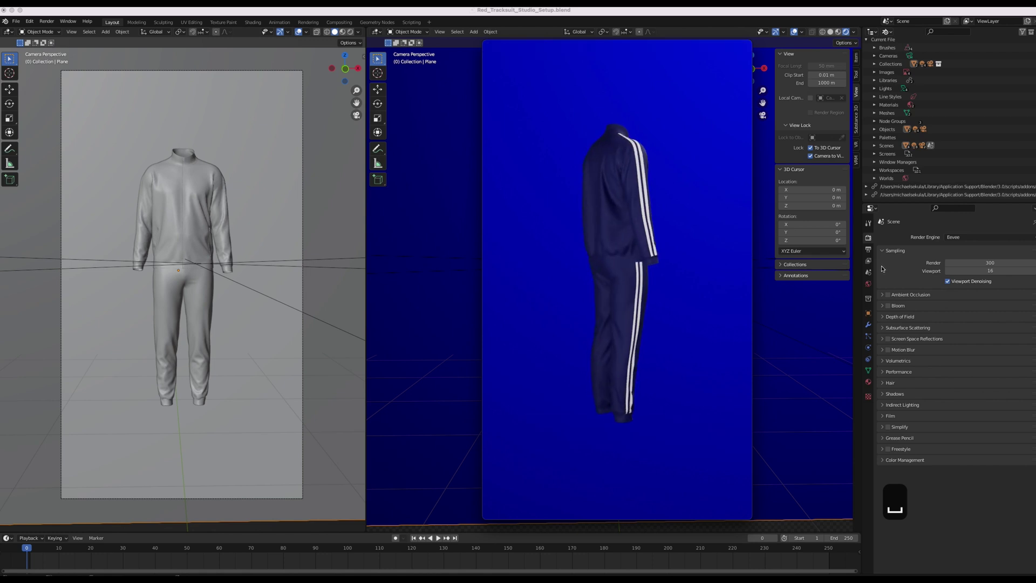